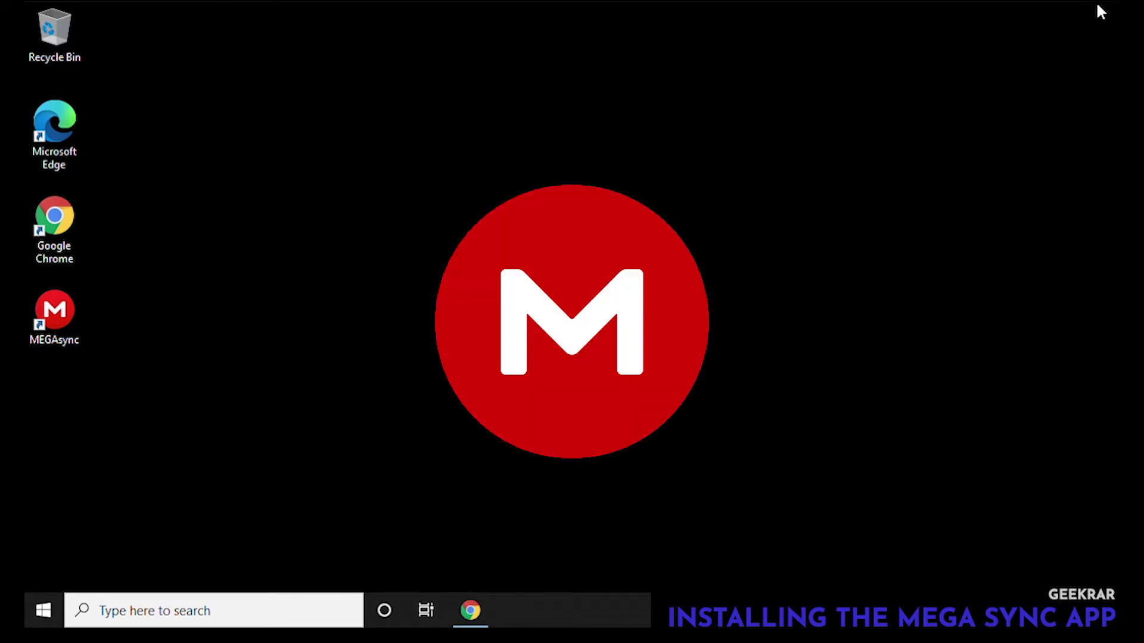
{"action": "left_click", "coordinate": [471, 610]}
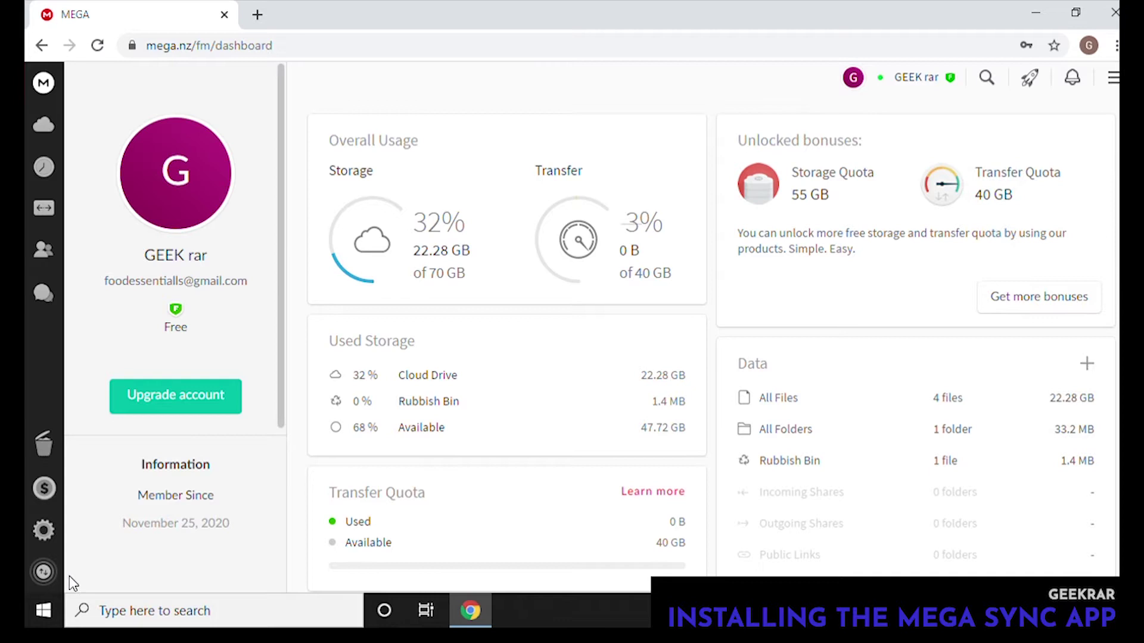
{"action": "left_click", "coordinate": [44, 572]}
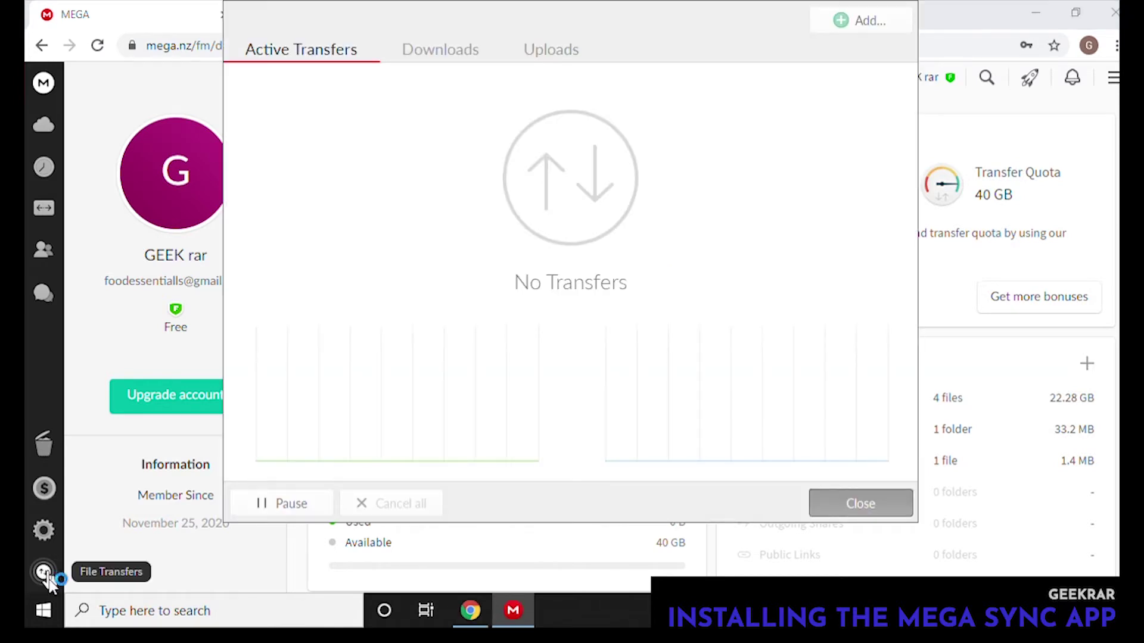
{"action": "left_click", "coordinate": [448, 55]}
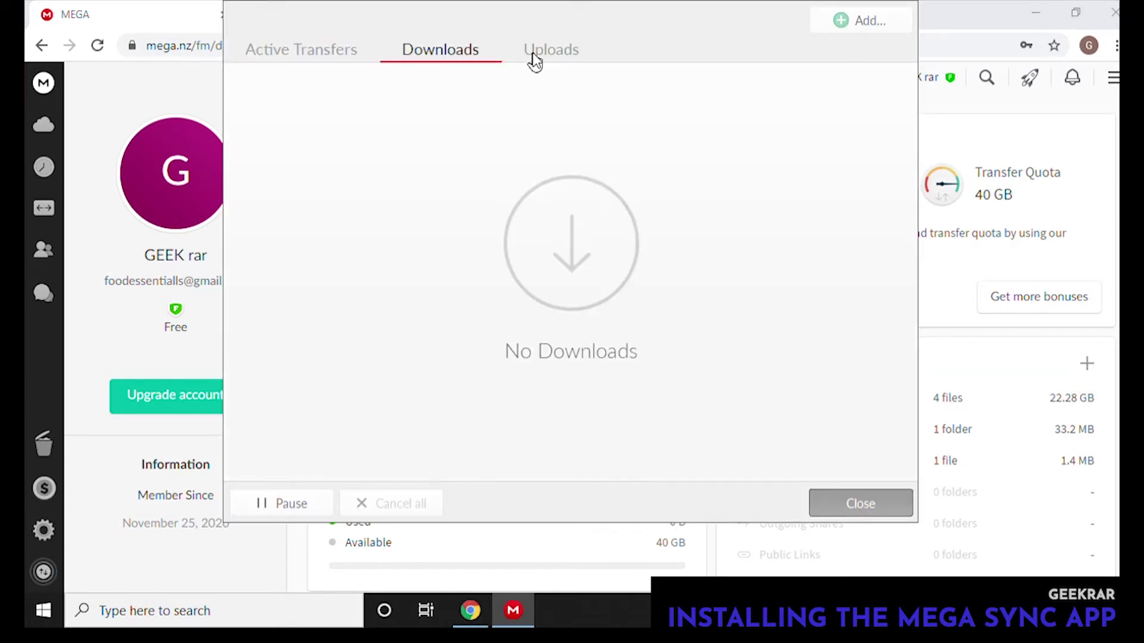
{"action": "left_click", "coordinate": [535, 59]}
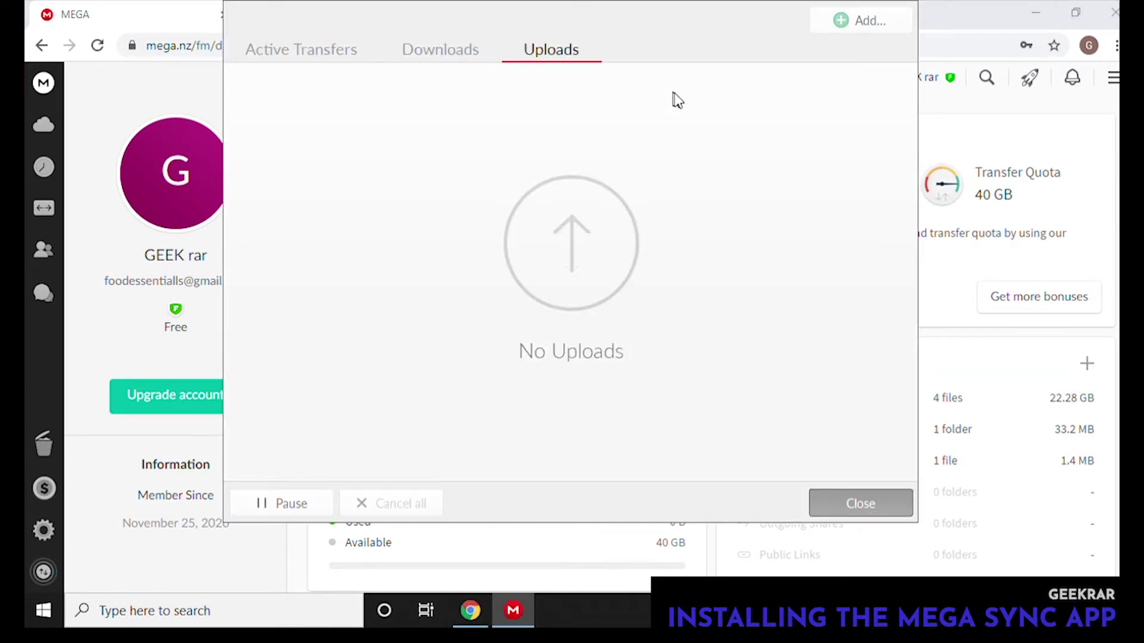
{"action": "left_click", "coordinate": [883, 502]}
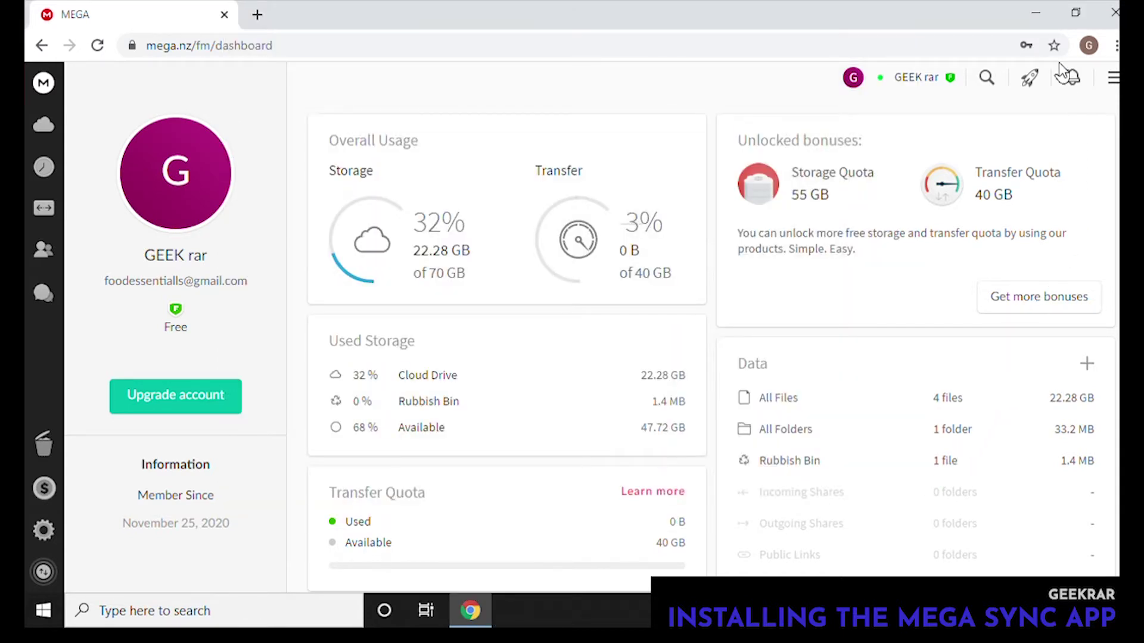
Minimize Chrome and open the MEGAsync status panel from the hidden tray icons.
{"action": "left_click", "coordinate": [1039, 16]}
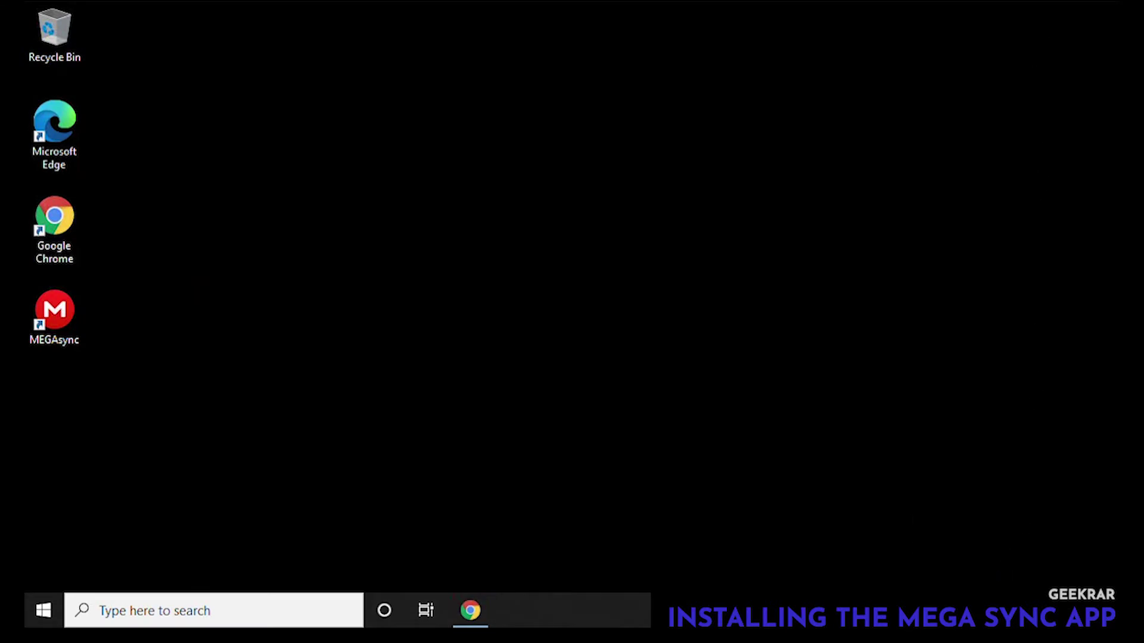
{"action": "left_click", "coordinate": [961, 610]}
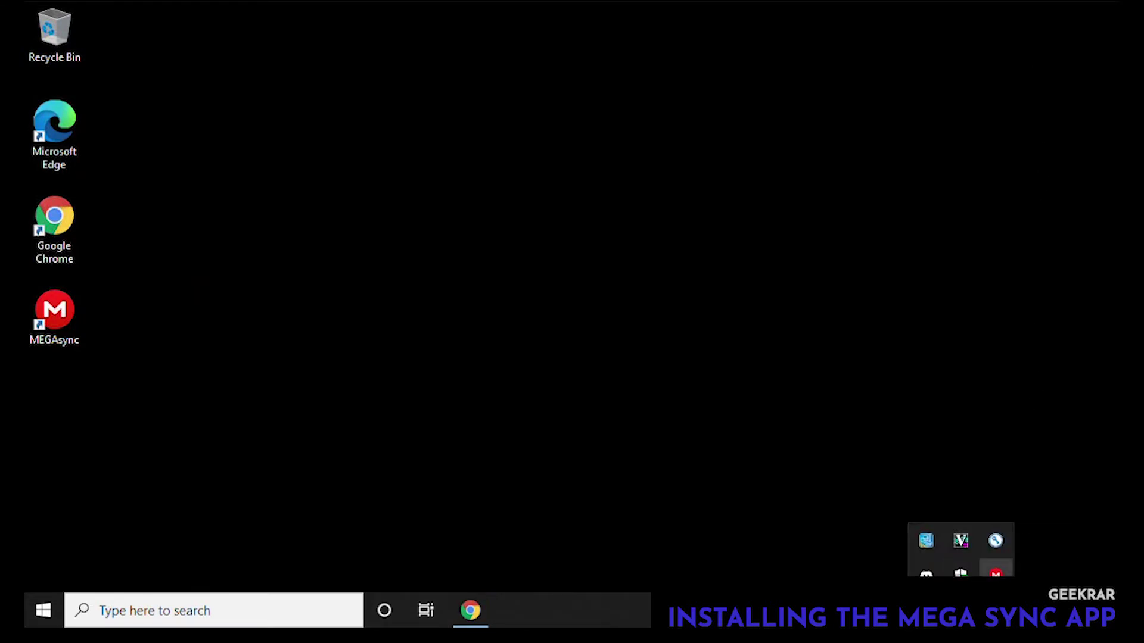
{"action": "left_click", "coordinate": [995, 569]}
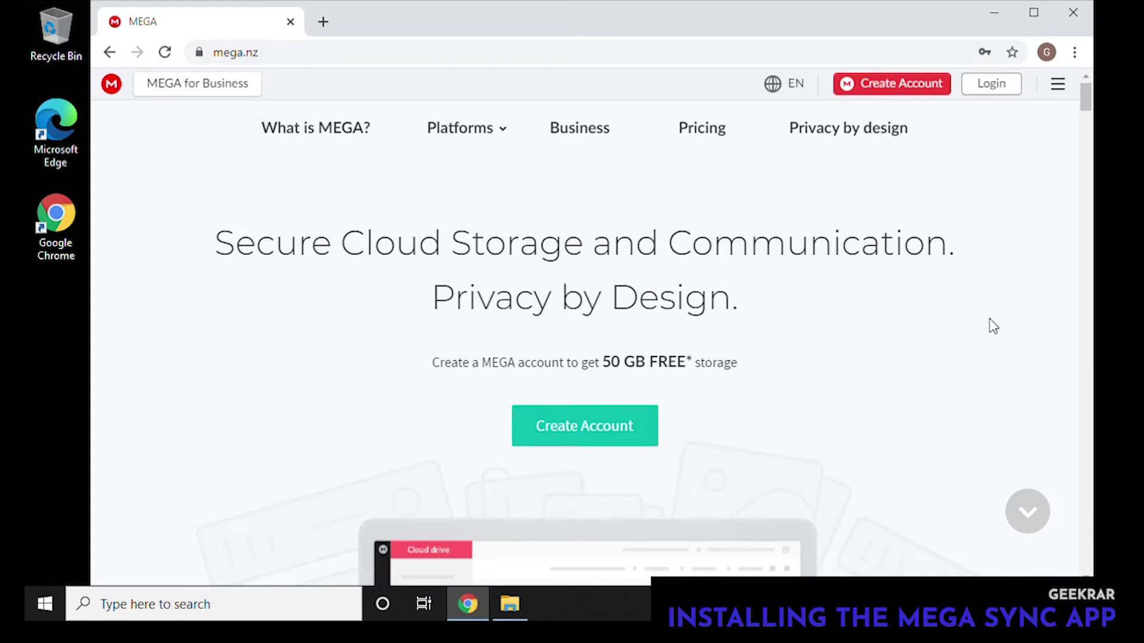
Open MEGA's free-account registration form, scroll through it, then close that browser window.
{"action": "left_click", "coordinate": [995, 95]}
{"action": "left_click", "coordinate": [596, 428]}
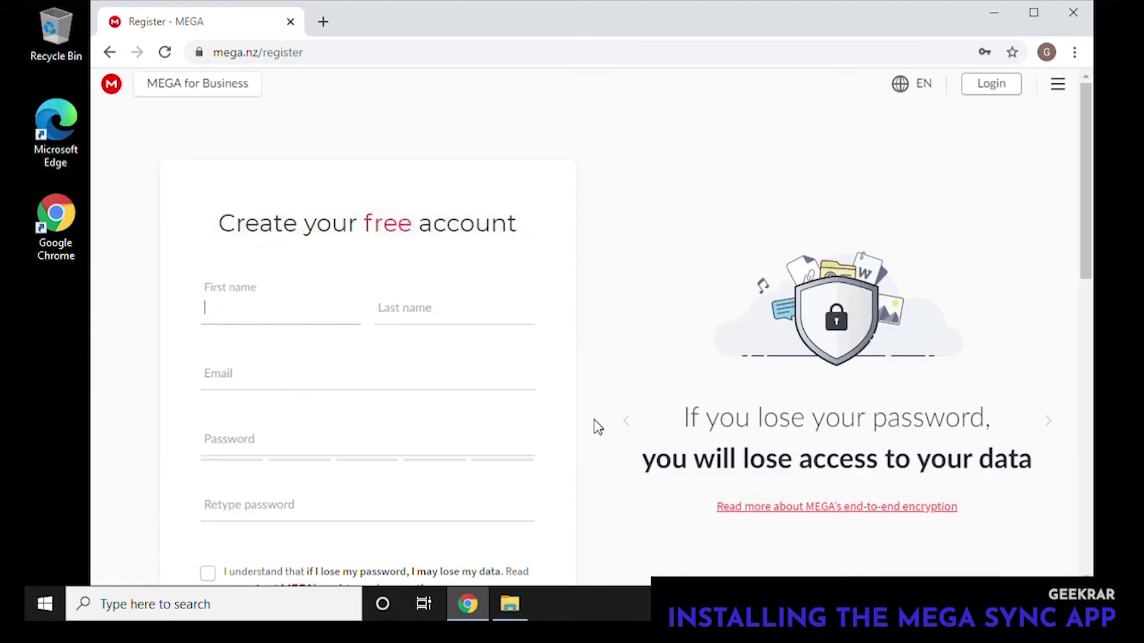
{"action": "scroll", "coordinate": [595, 304], "scroll_direction": "down", "scroll_amount": 8}
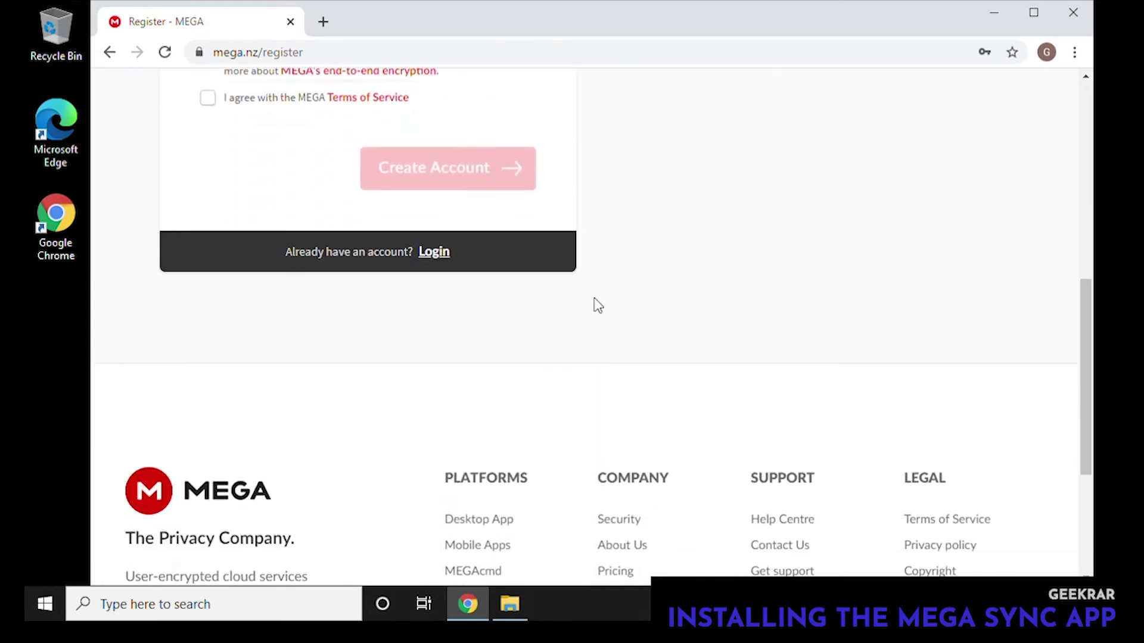
{"action": "scroll", "coordinate": [597, 306], "scroll_direction": "up", "scroll_amount": 10}
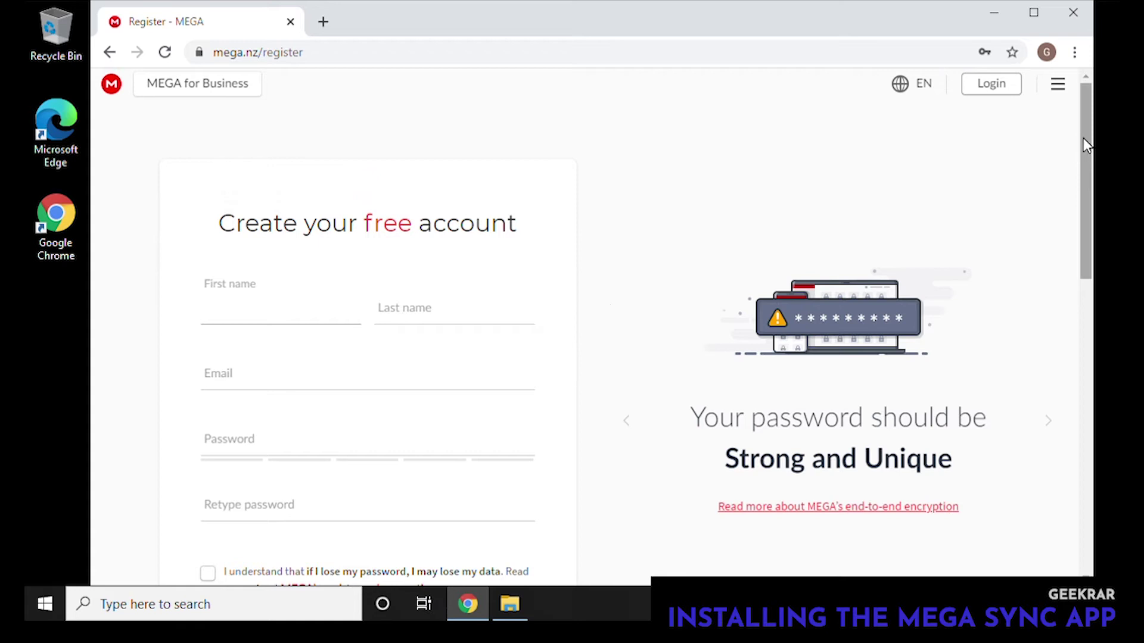
{"action": "left_click_drag", "start_coordinate": [1083, 137], "coordinate": [1080, 173]}
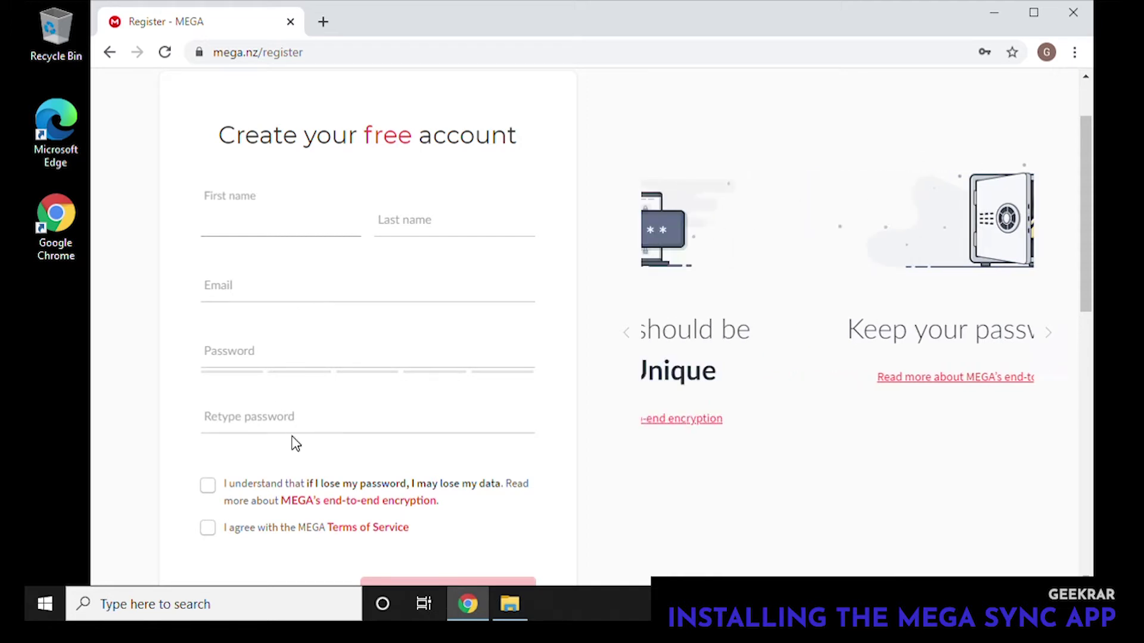
{"action": "left_click", "coordinate": [1067, 13]}
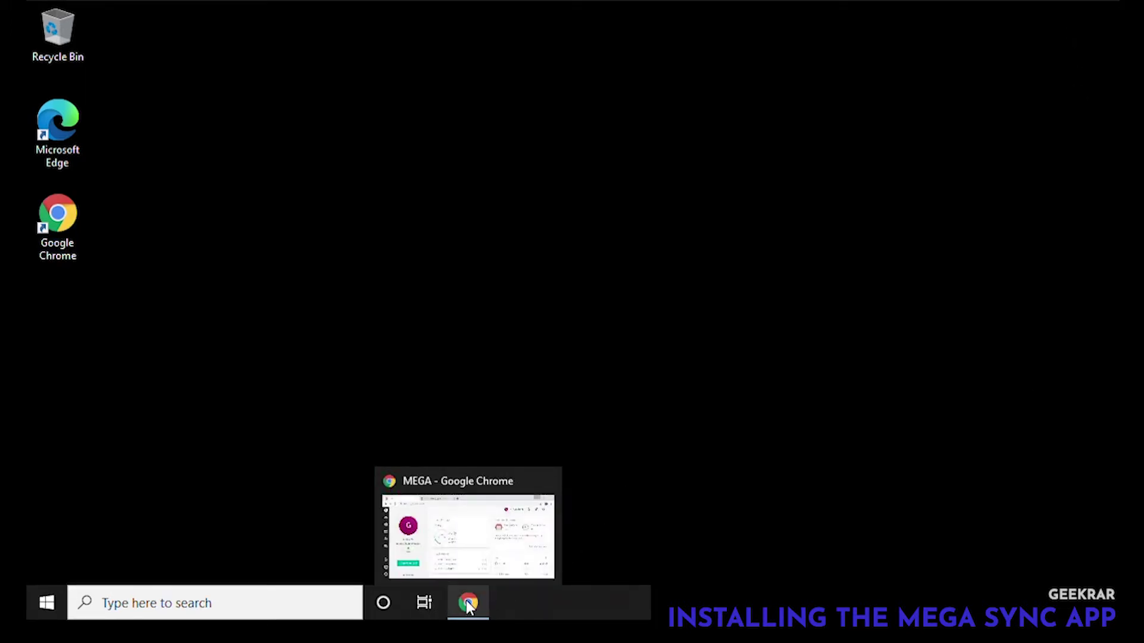
Restore the Chrome window showing the MEGA account dashboard from the taskbar.
{"action": "left_click", "coordinate": [468, 602]}
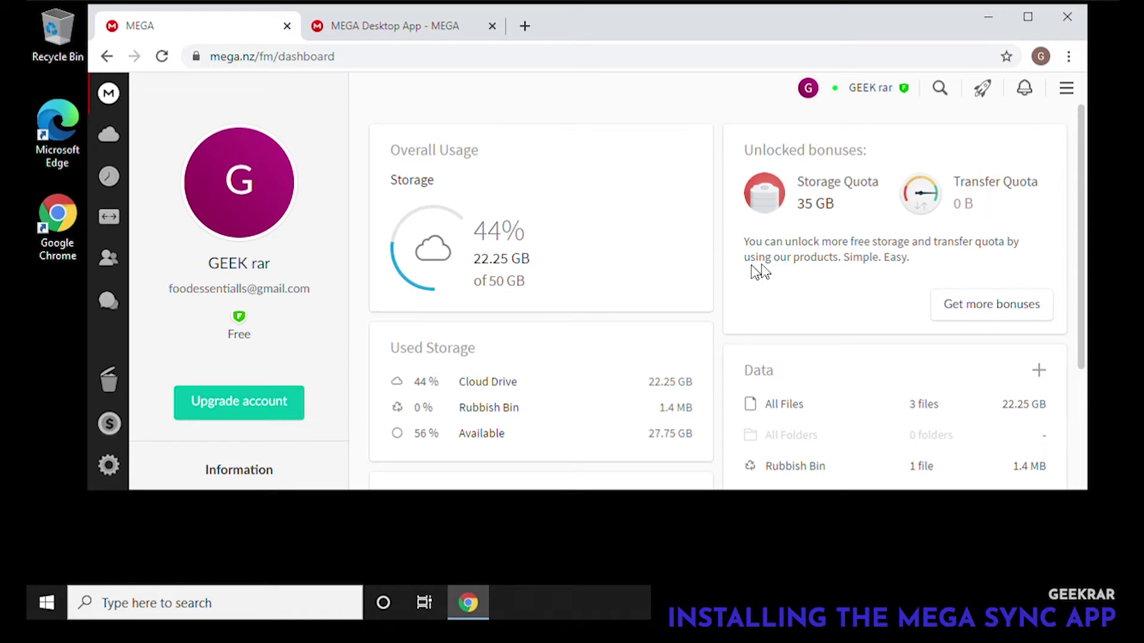
Browse Cloud Drive, Recents, Shared Items, Contacts and Chat, then return to the 22.25 GB storage dashboard.
{"action": "left_click", "coordinate": [104, 143]}
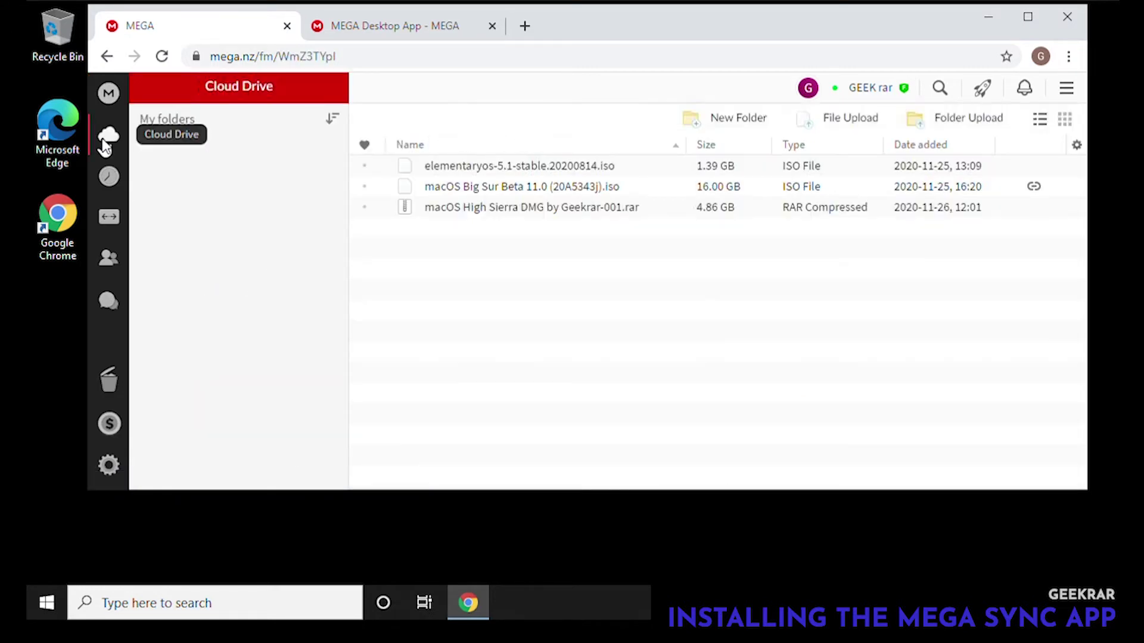
{"action": "left_click", "coordinate": [107, 178]}
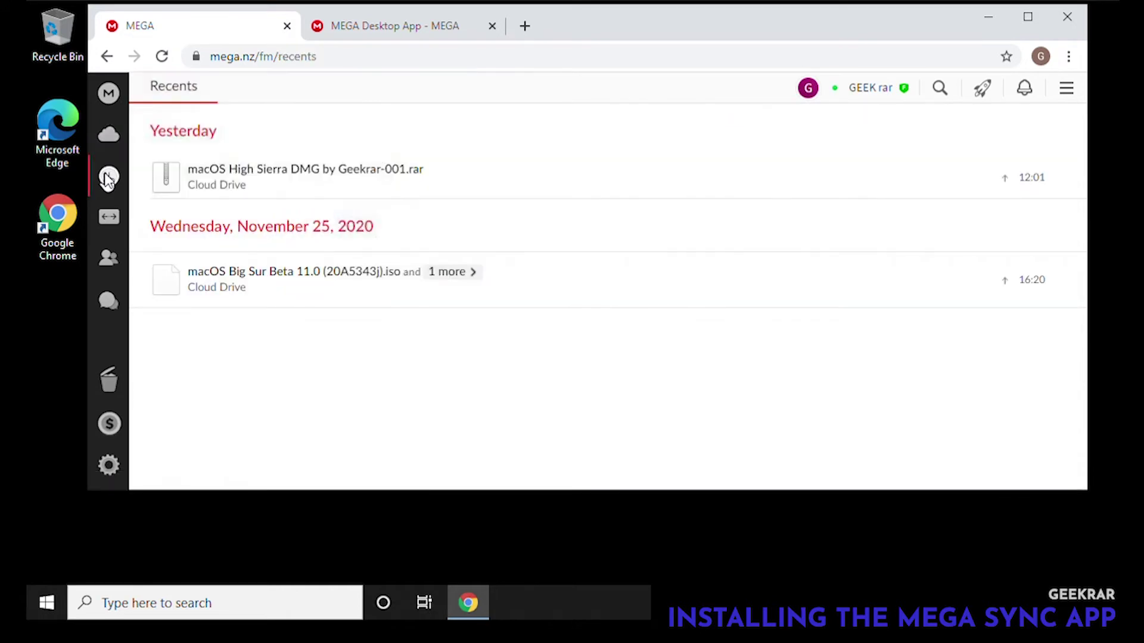
{"action": "left_click", "coordinate": [112, 218]}
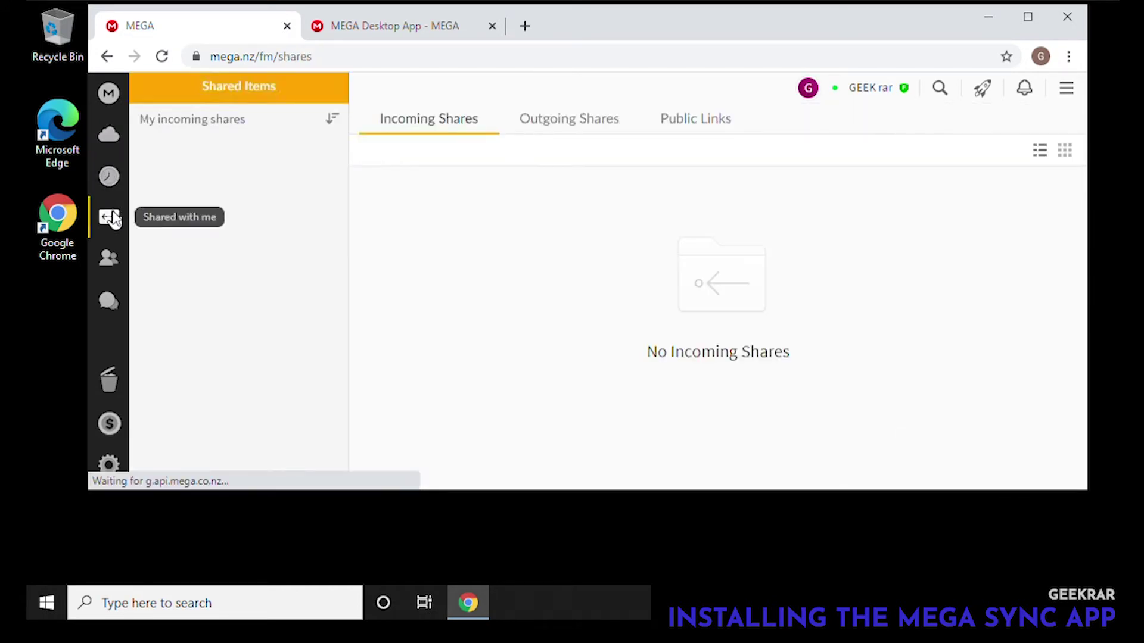
{"action": "left_click", "coordinate": [107, 252]}
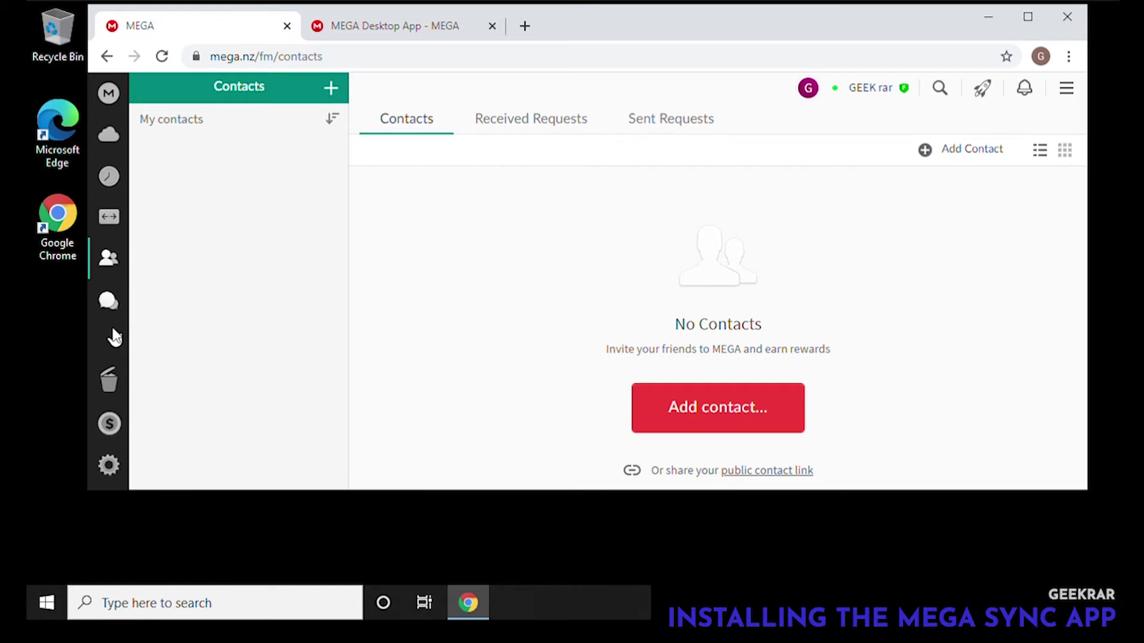
{"action": "left_click", "coordinate": [108, 311]}
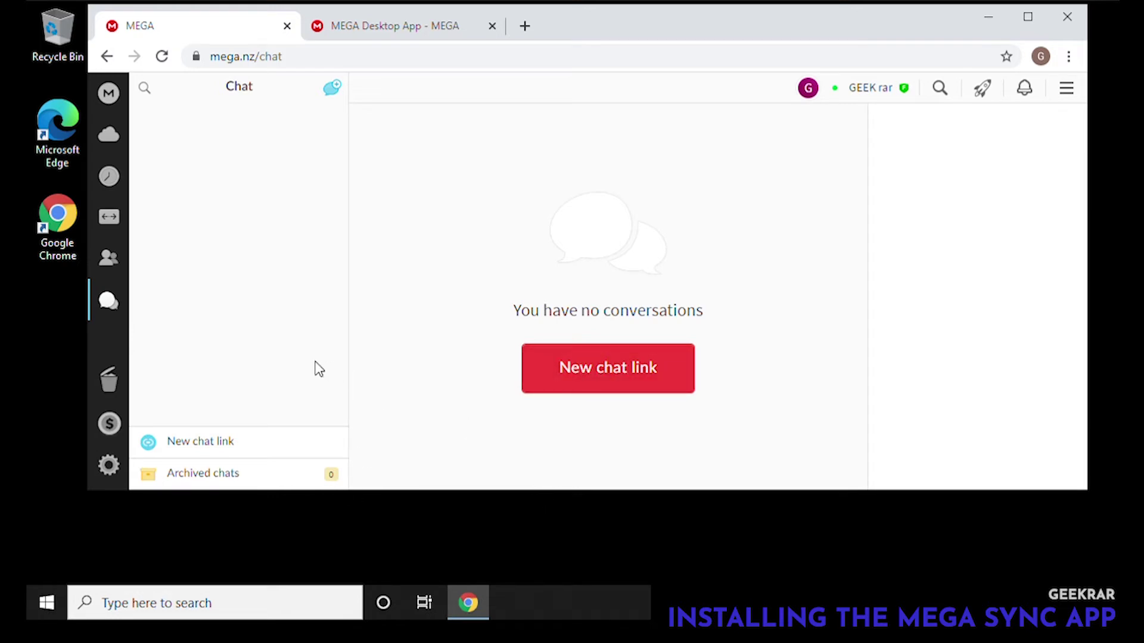
{"action": "left_click", "coordinate": [109, 90]}
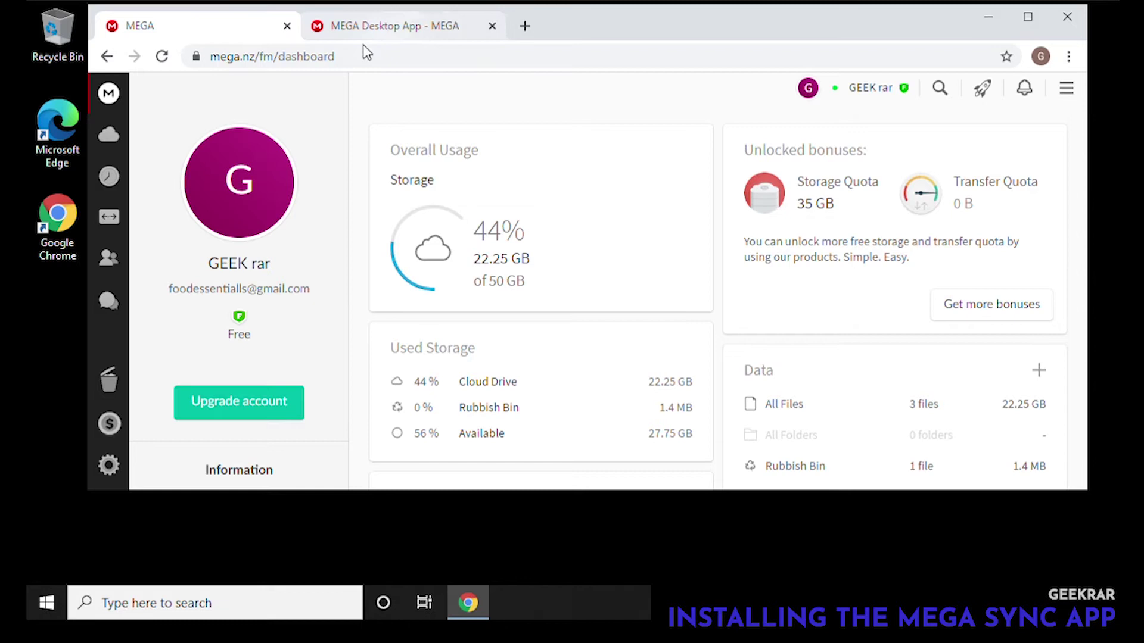
Switch to the MEGA Desktop App page and download the Windows installer MEGAsyncSetup64.exe.
{"action": "left_click", "coordinate": [392, 26]}
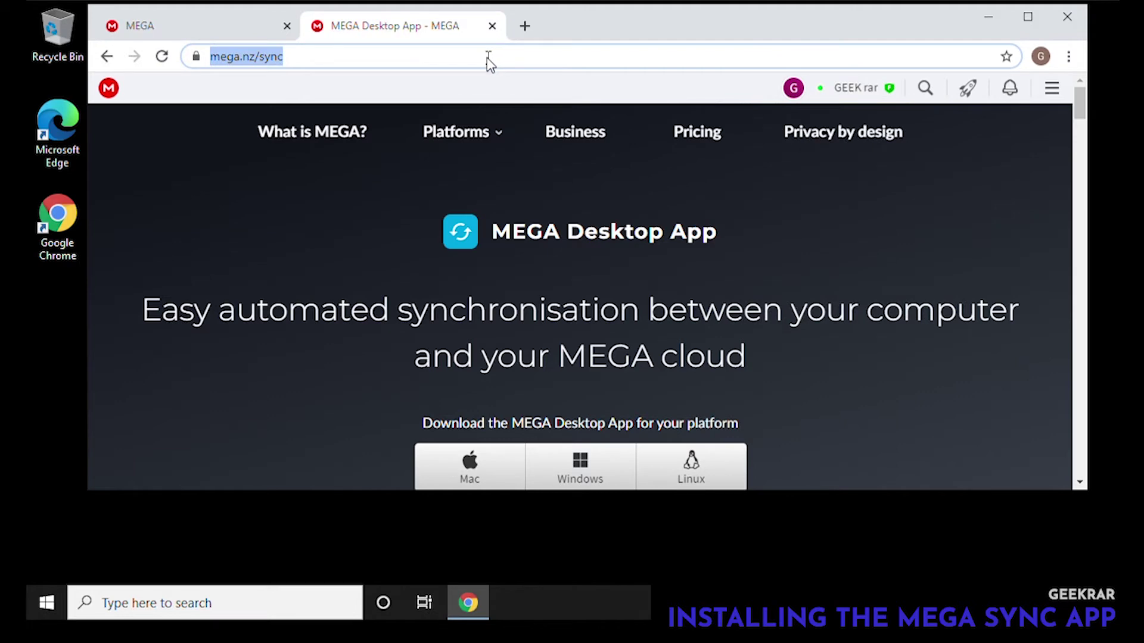
{"action": "scroll", "coordinate": [594, 318], "scroll_direction": "down", "scroll_amount": 3}
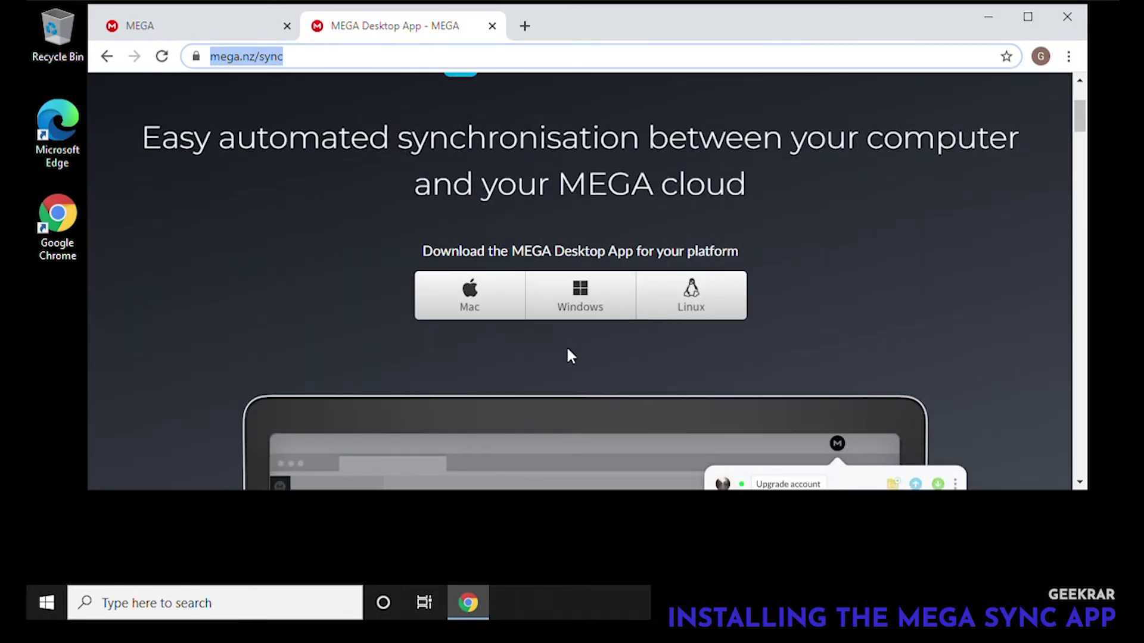
{"action": "left_click", "coordinate": [581, 307]}
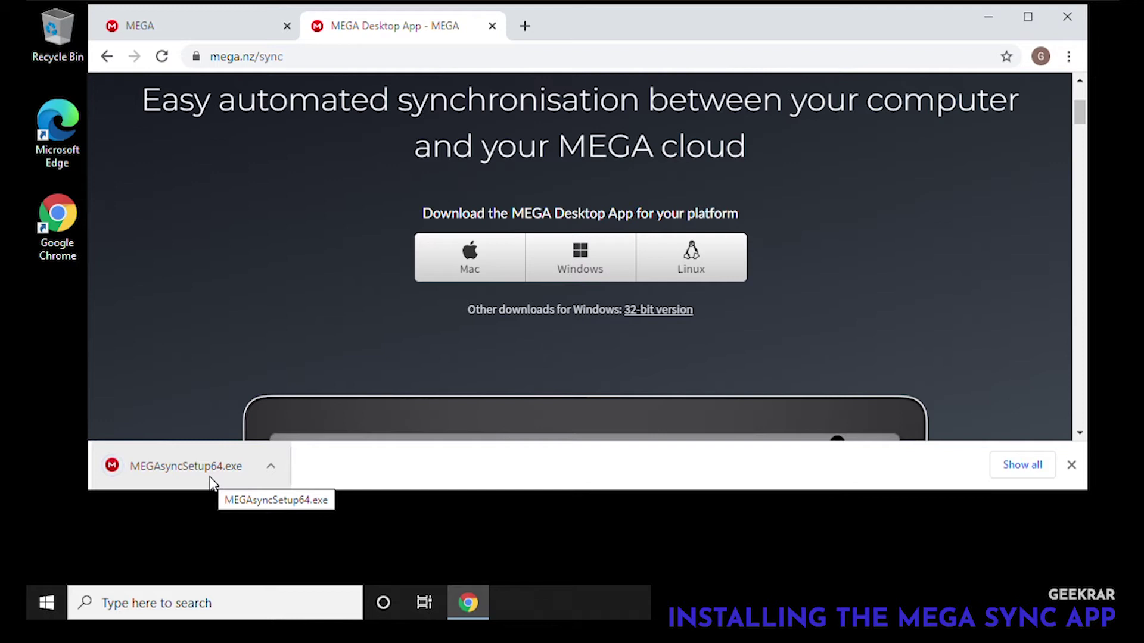
Launch MEGAsyncSetup64.exe, allow it to make changes, and choose English as the installer language.
{"action": "left_click", "coordinate": [209, 482]}
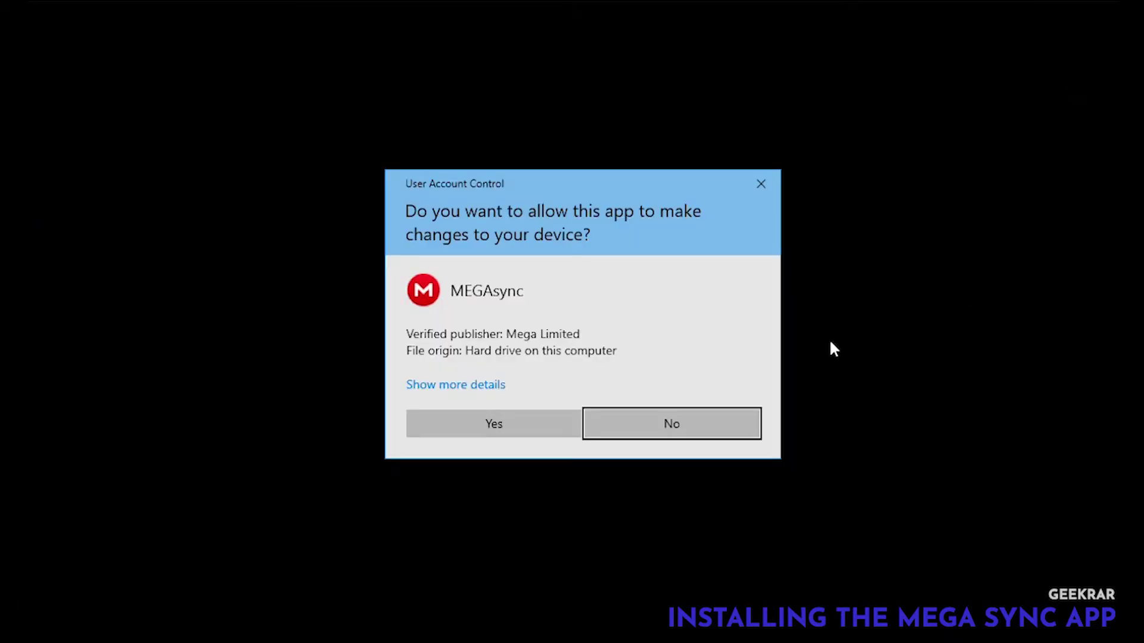
{"action": "left_click", "coordinate": [535, 417]}
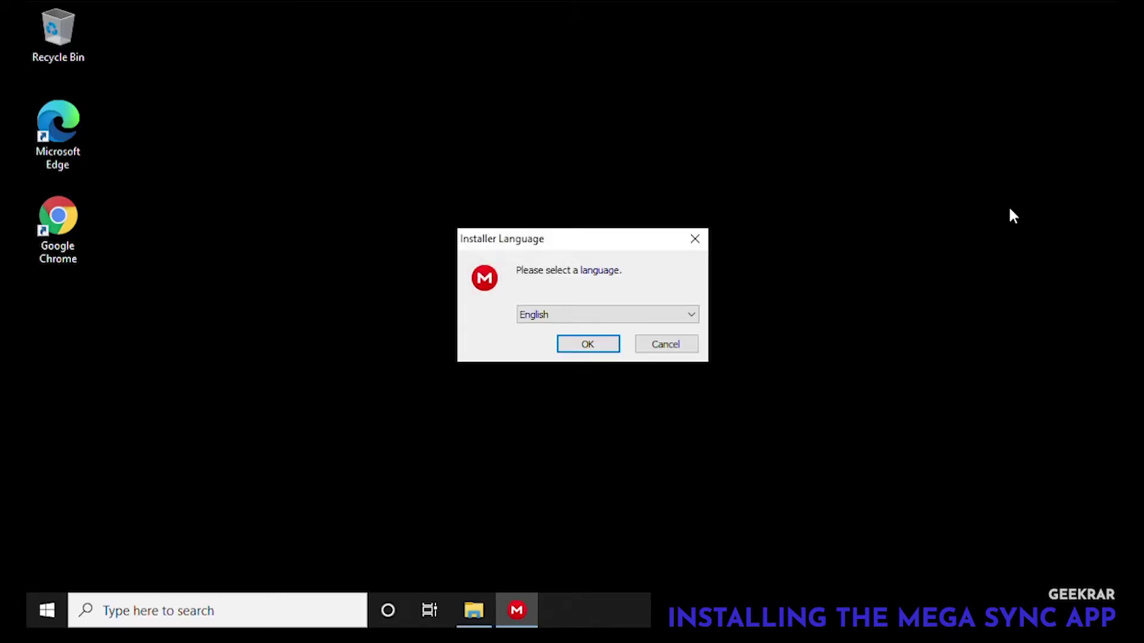
{"action": "left_click", "coordinate": [589, 348]}
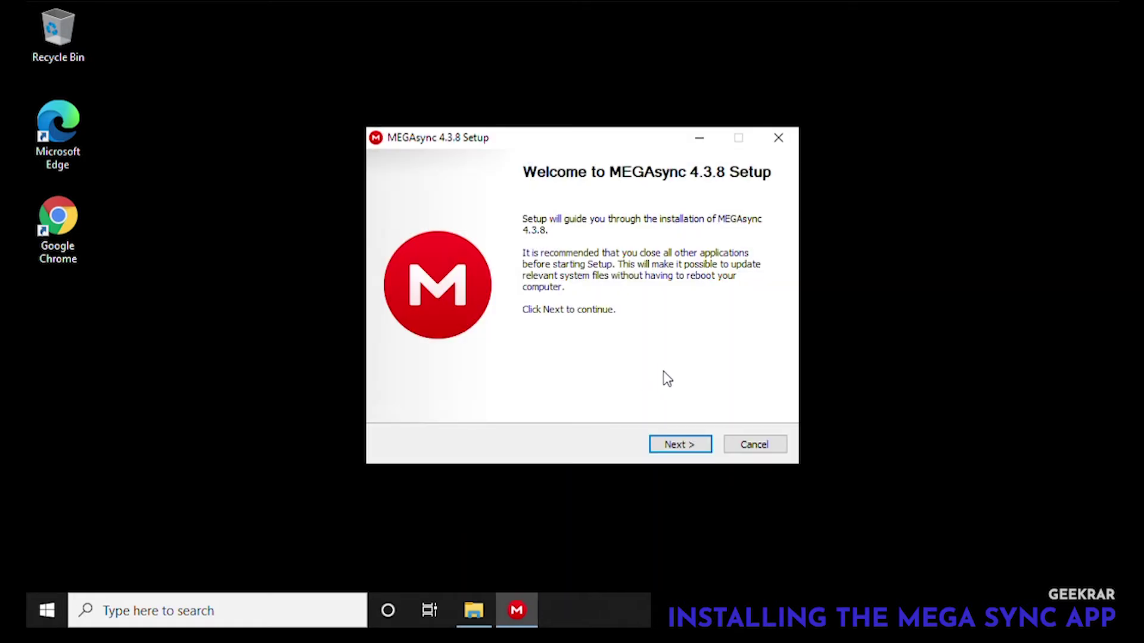
Accept the license, install MEGAsync 4.3.8 for everyone on this computer, and run the installation.
{"action": "left_click", "coordinate": [676, 451]}
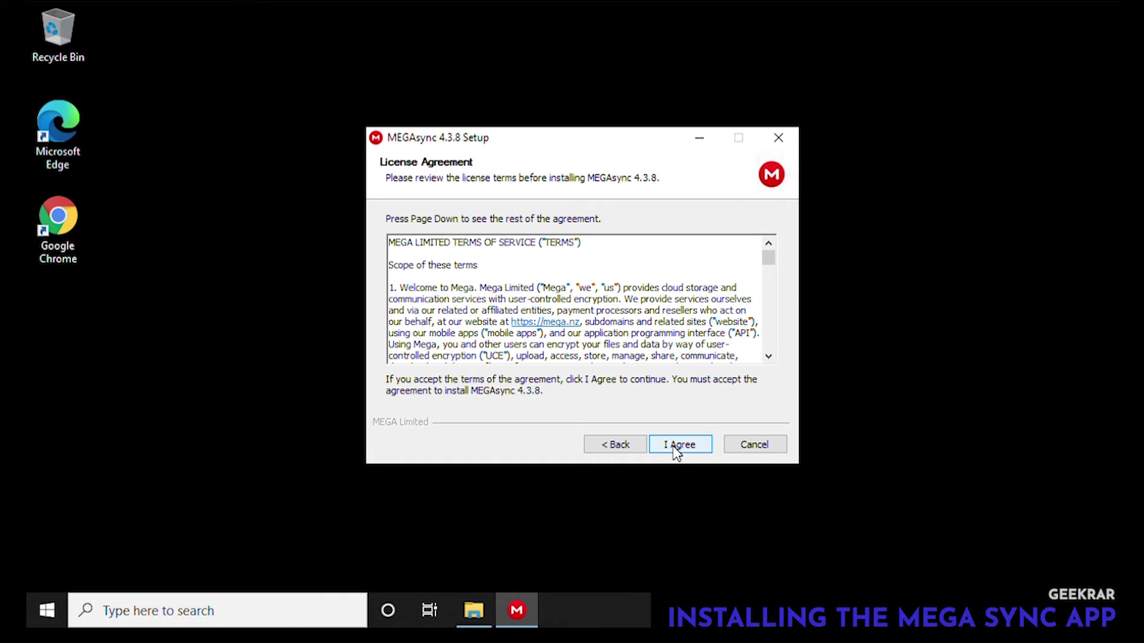
{"action": "left_click", "coordinate": [676, 451]}
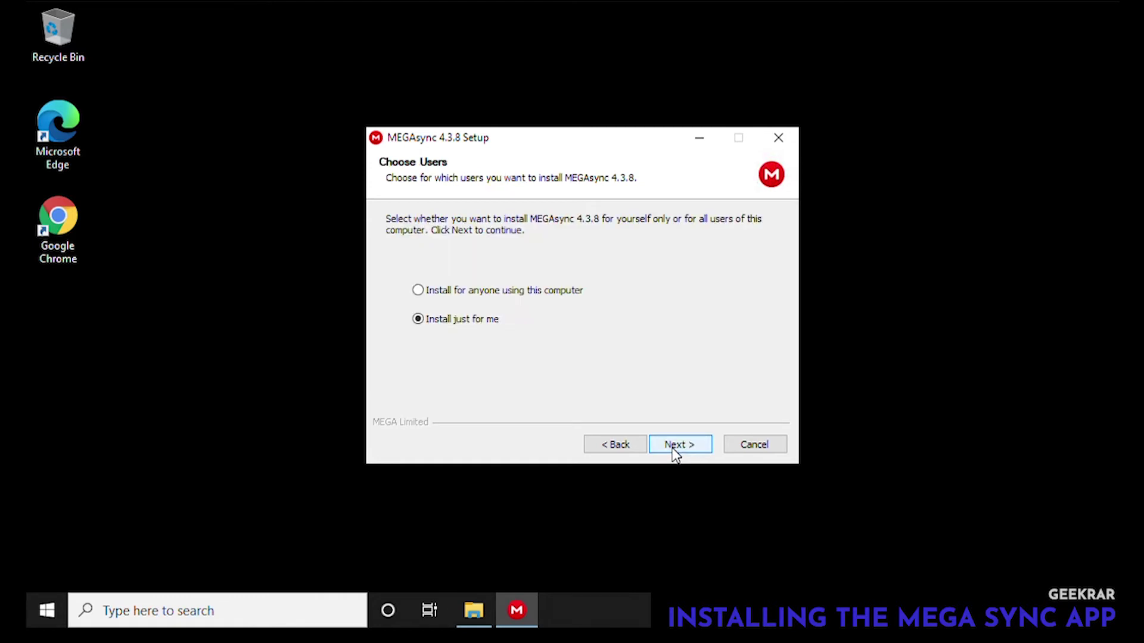
{"action": "left_click", "coordinate": [526, 292]}
{"action": "left_click", "coordinate": [681, 448]}
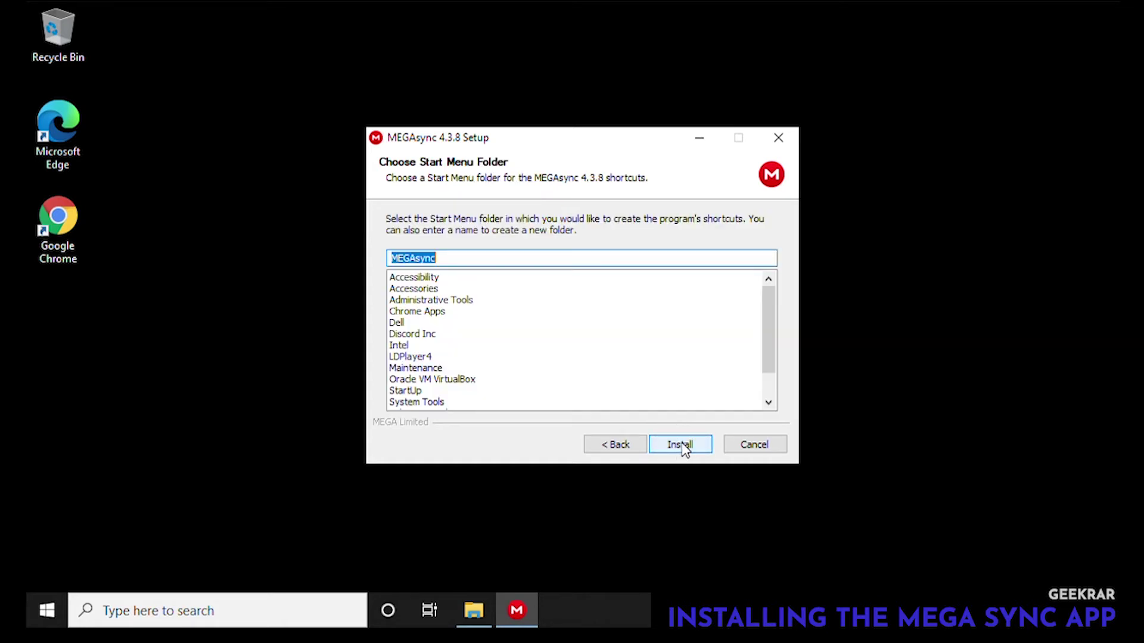
{"action": "left_click", "coordinate": [683, 444]}
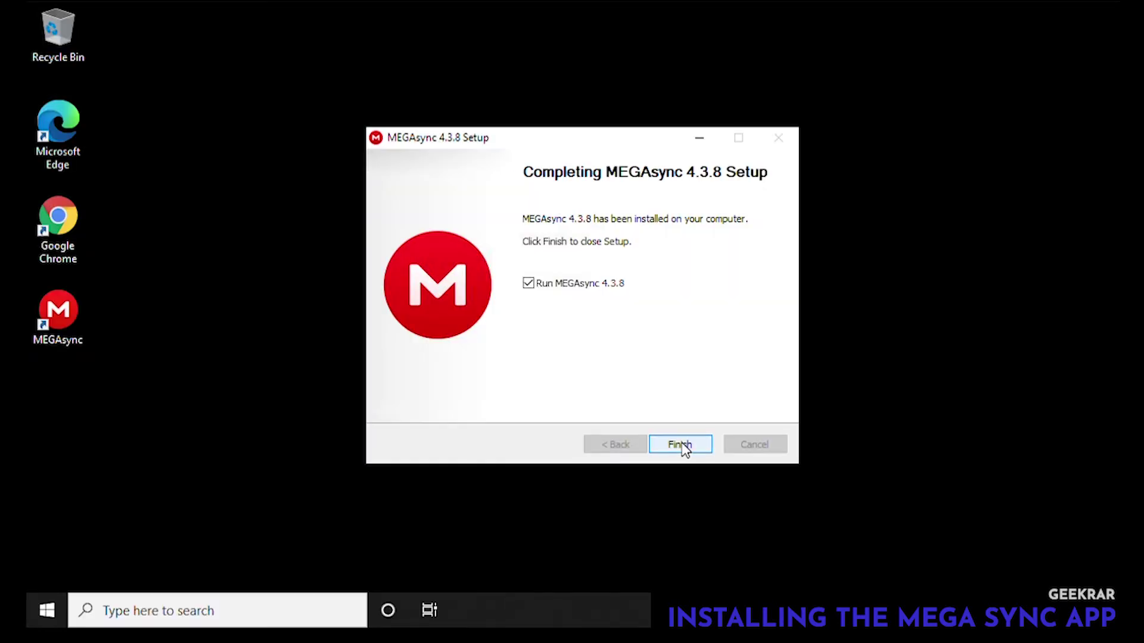
{"action": "left_click", "coordinate": [43, 361]}
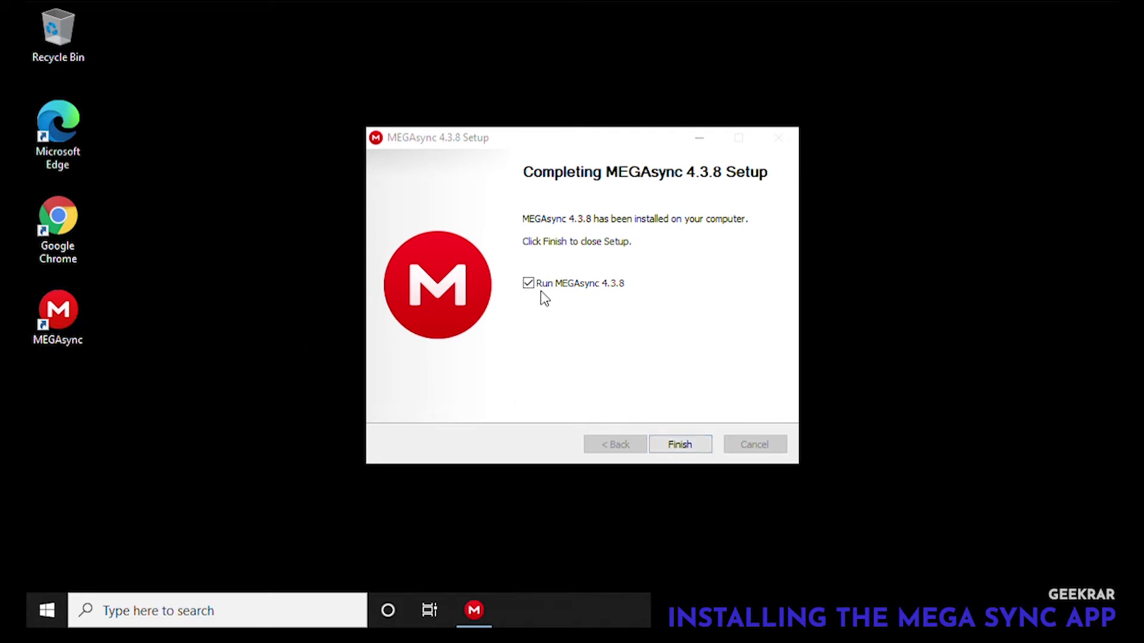
Launch MEGAsync, enter the account e-mail and password in Login to MEGA, and log in.
{"action": "left_click", "coordinate": [675, 446]}
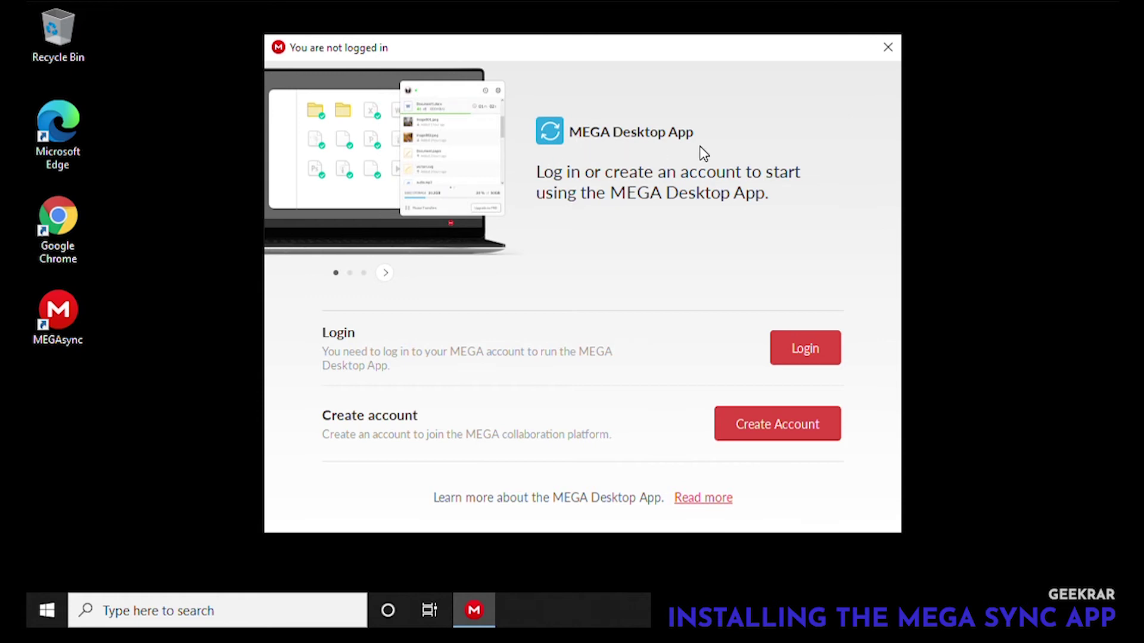
{"action": "left_click", "coordinate": [795, 348]}
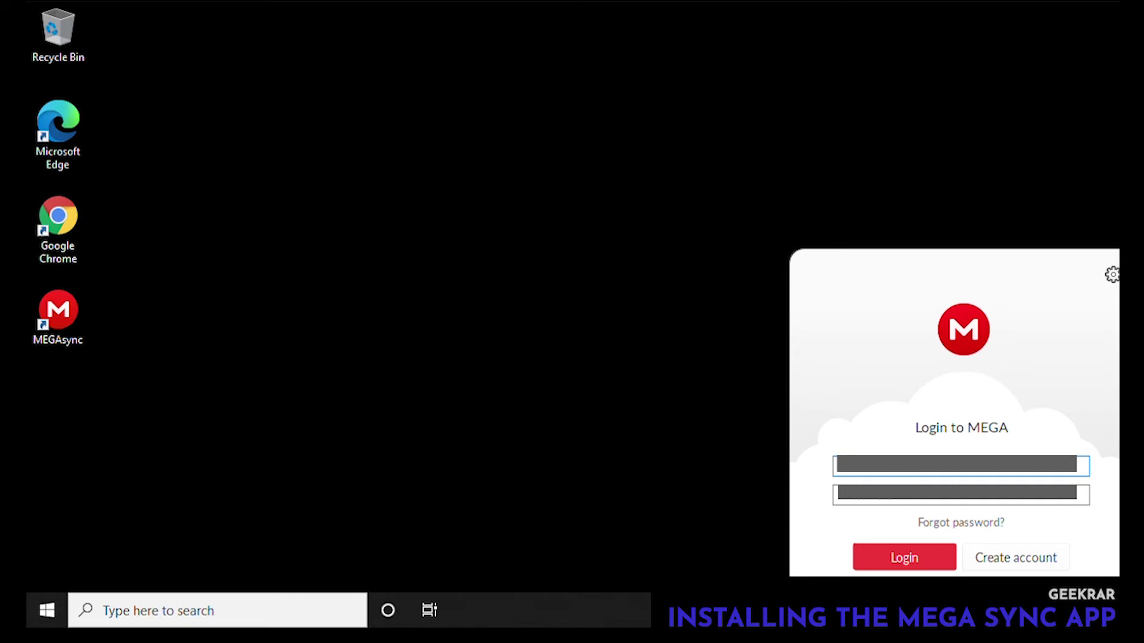
{"action": "left_click", "coordinate": [844, 501]}
{"action": "left_click", "coordinate": [1009, 475]}
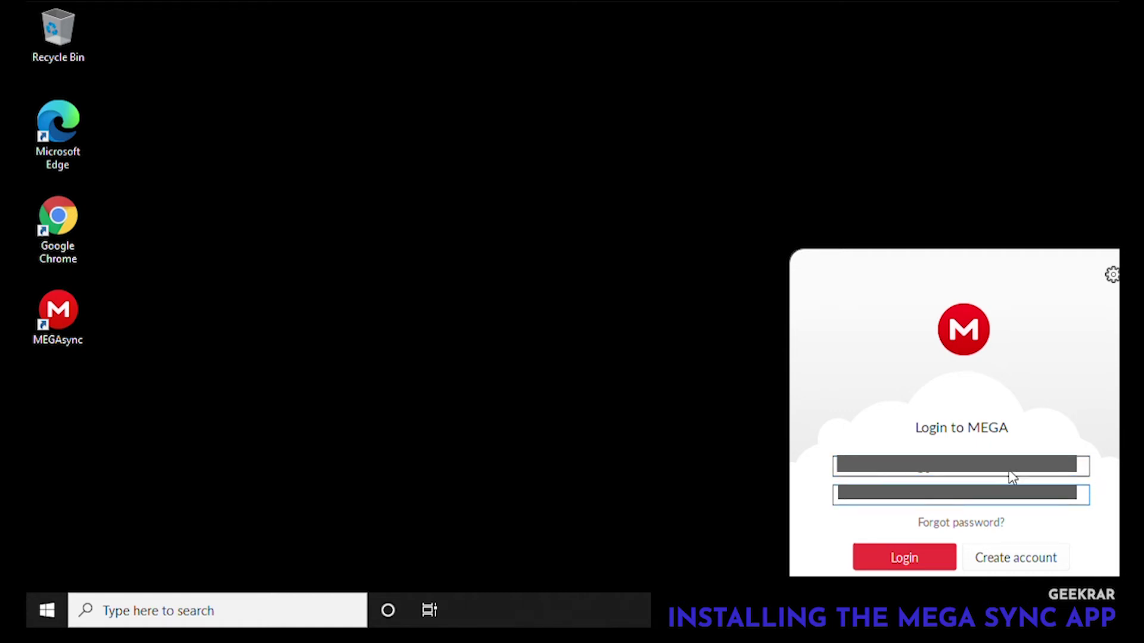
{"action": "left_click_drag", "start_coordinate": [1013, 475], "coordinate": [834, 481]}
{"action": "left_click", "coordinate": [910, 560]}
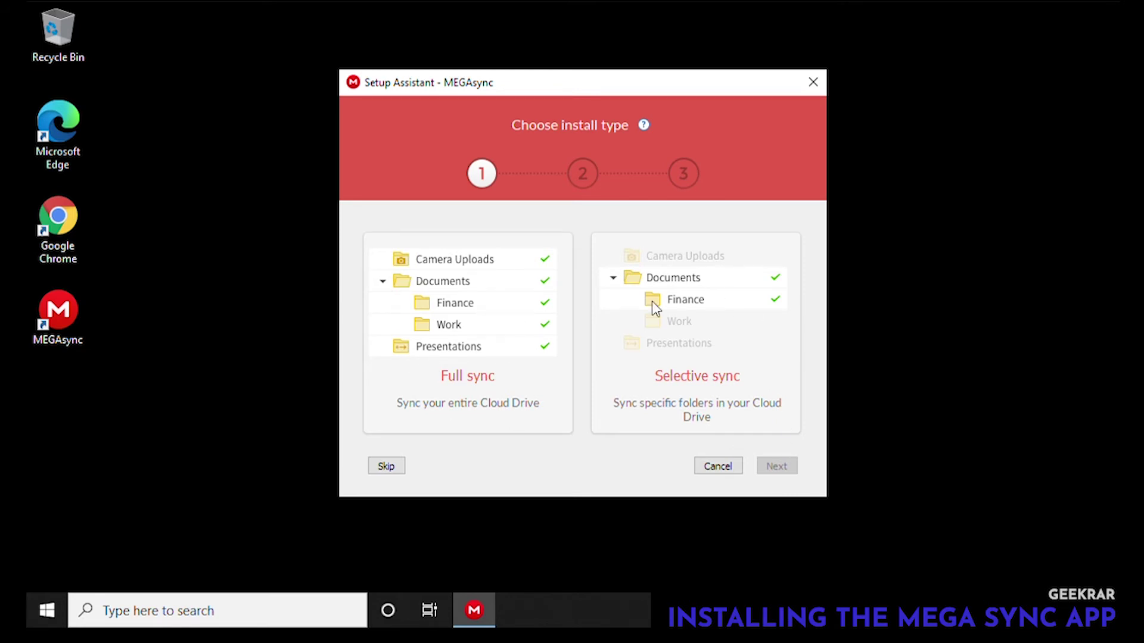
Pick Selective sync, then skip the MEGAsync Setup Assistant without configuring a sync.
{"action": "left_click", "coordinate": [689, 380]}
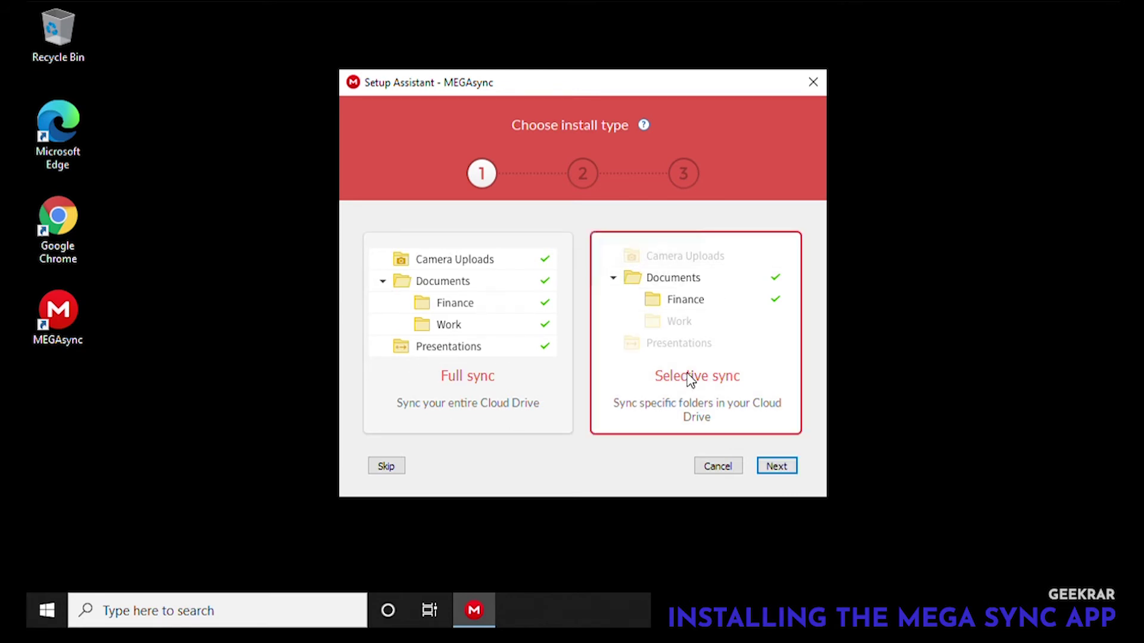
{"action": "left_click", "coordinate": [385, 471]}
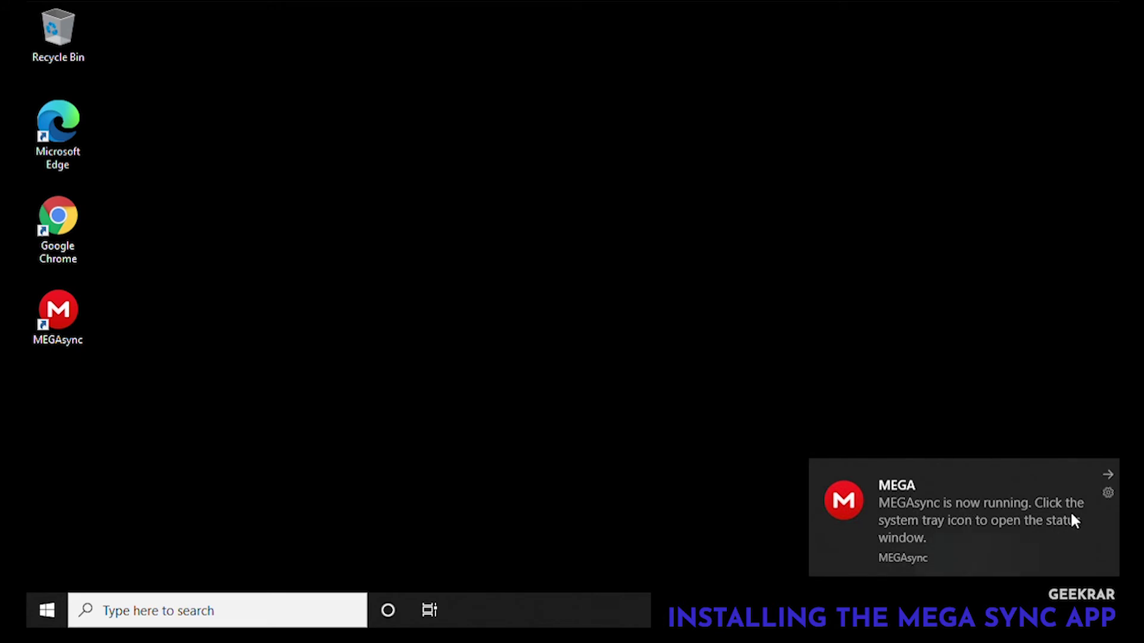
Dismiss the MEGAsync running notification and open the MEGAsync status panel from the tray.
{"action": "left_click", "coordinate": [1106, 475]}
{"action": "left_click", "coordinate": [965, 610]}
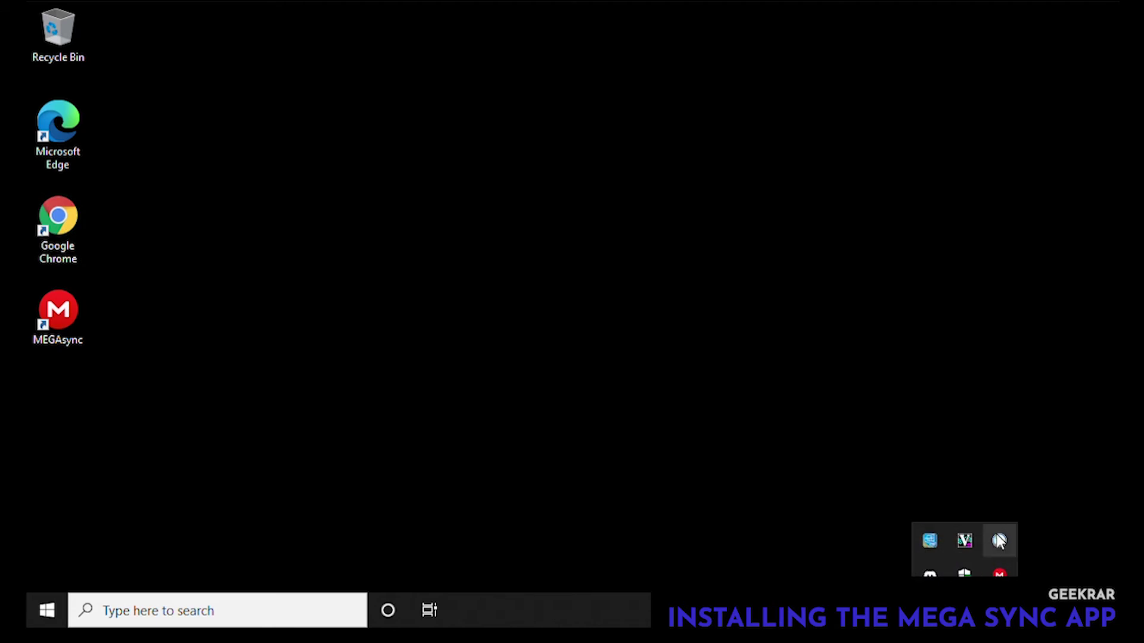
{"action": "left_click", "coordinate": [999, 574]}
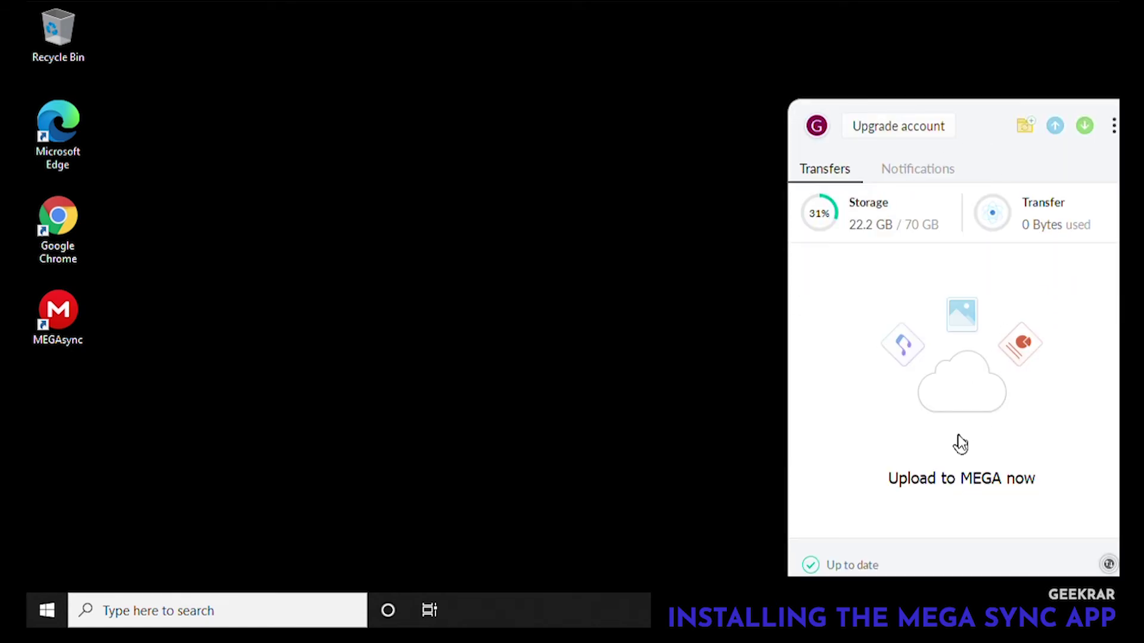
Download elementaryos-5.1-stable.20200814.iso from Cloud Drive into the local MEGAsync Downloads folder.
{"action": "left_click", "coordinate": [1084, 132]}
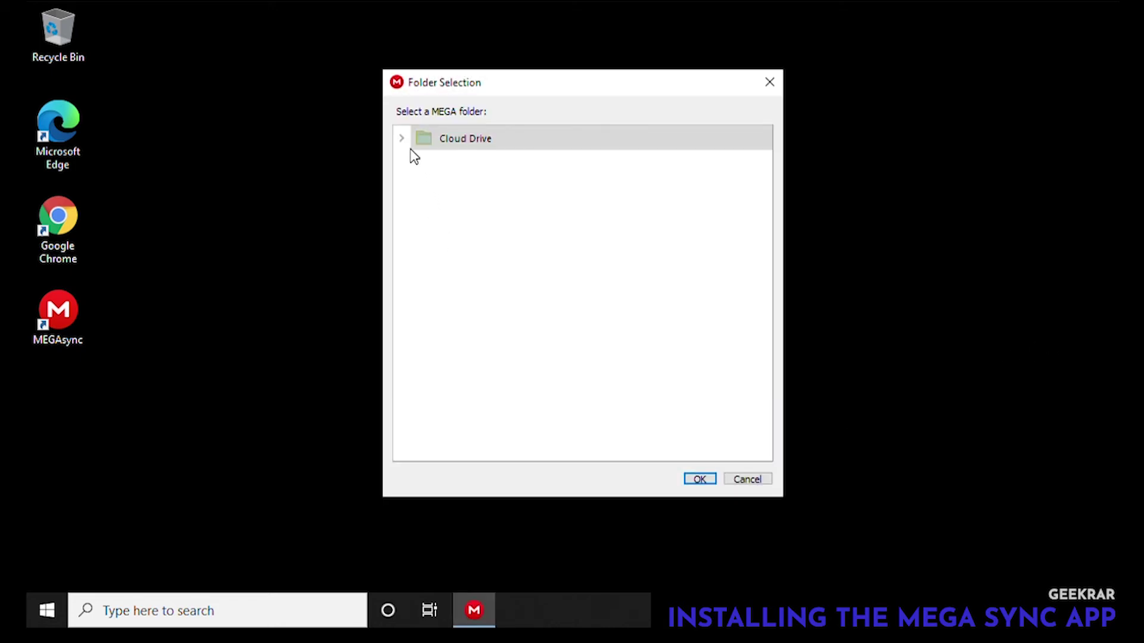
{"action": "left_click", "coordinate": [401, 138]}
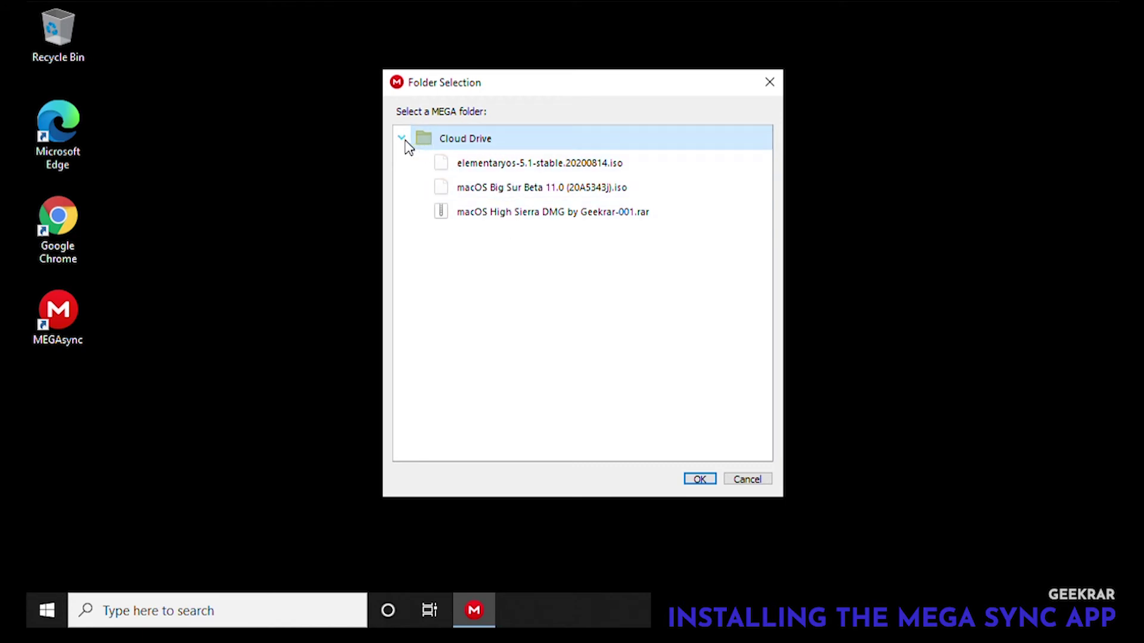
{"action": "left_click", "coordinate": [524, 167]}
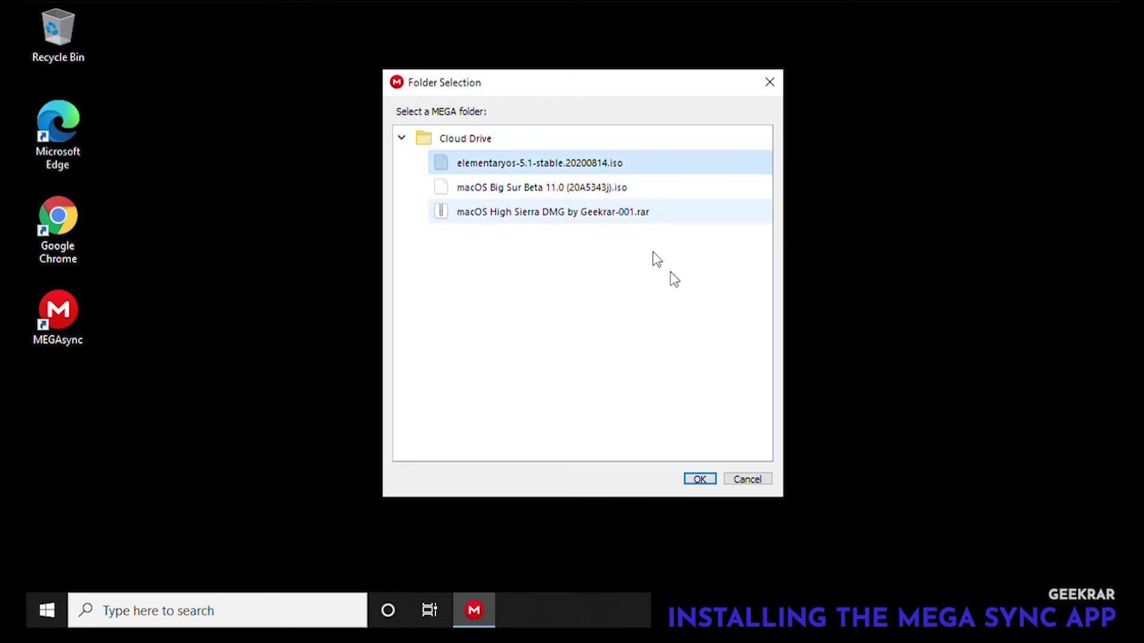
{"action": "left_click", "coordinate": [701, 481]}
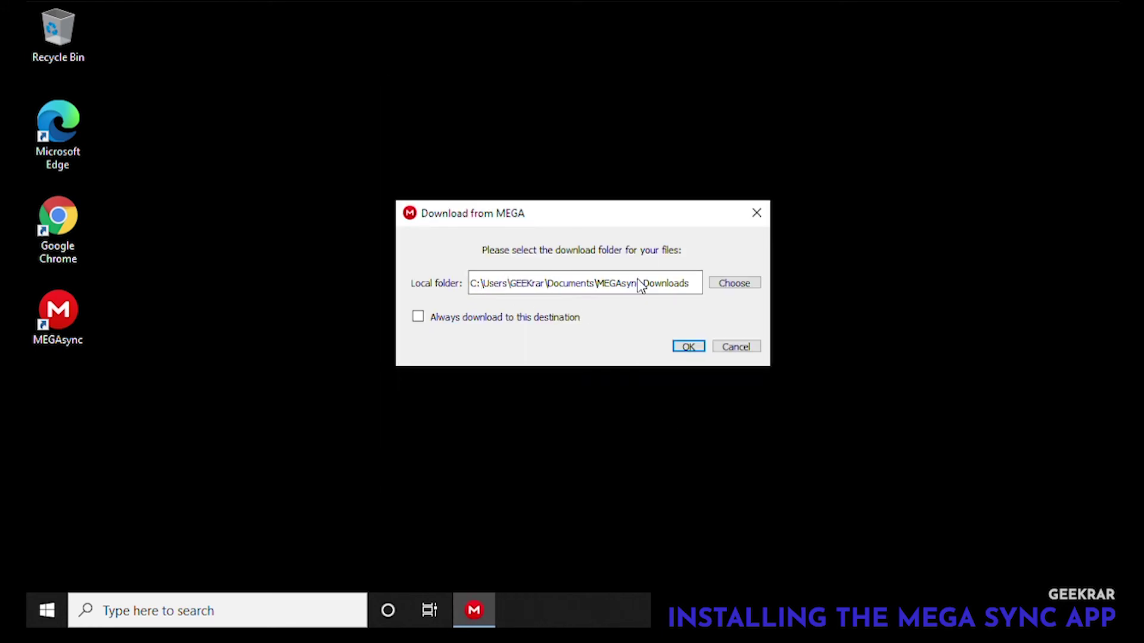
{"action": "left_click", "coordinate": [689, 347]}
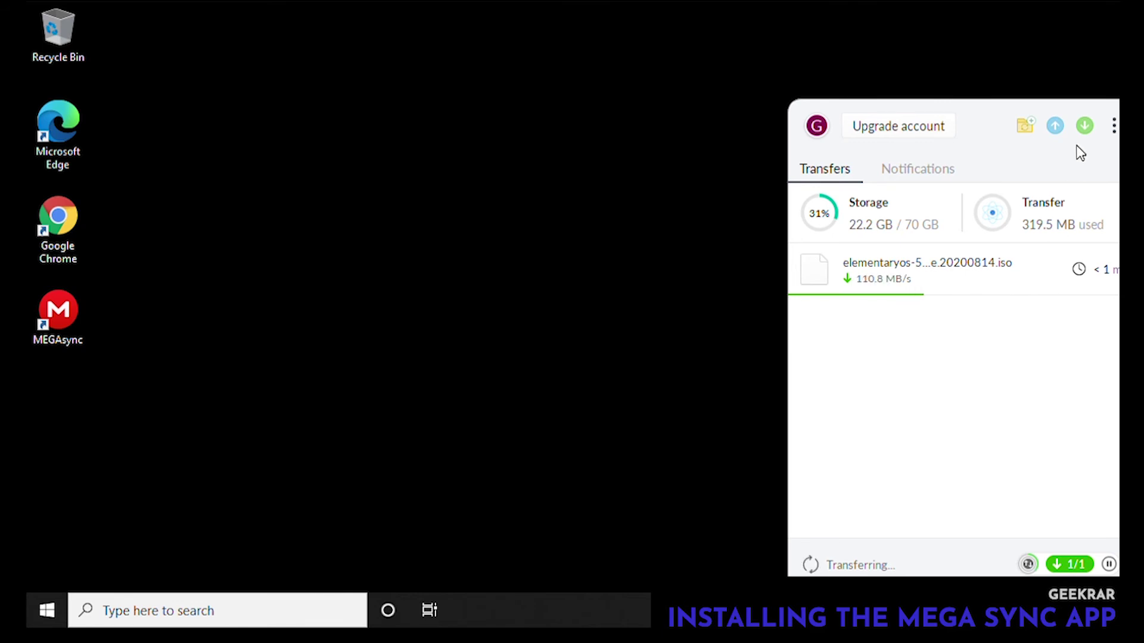
Upload MEGAsyncSetup64.exe from Downloads to /MEGAsync Uploads, then check both transfers in the tray panel.
{"action": "left_click", "coordinate": [1055, 126]}
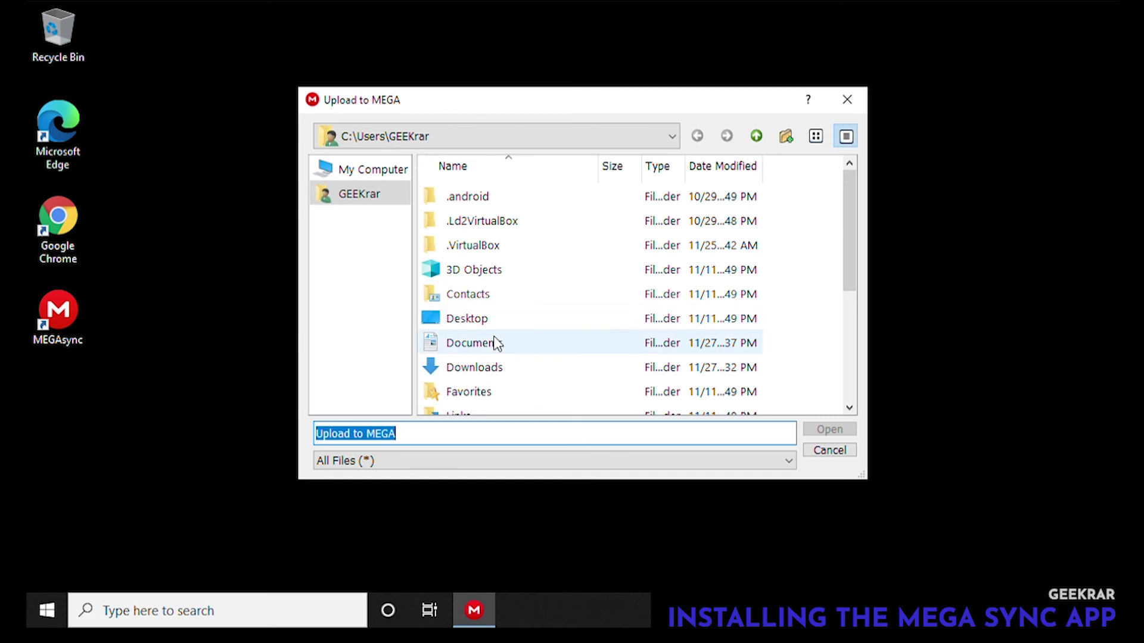
{"action": "left_click", "coordinate": [495, 369]}
{"action": "double_click", "coordinate": [494, 368]}
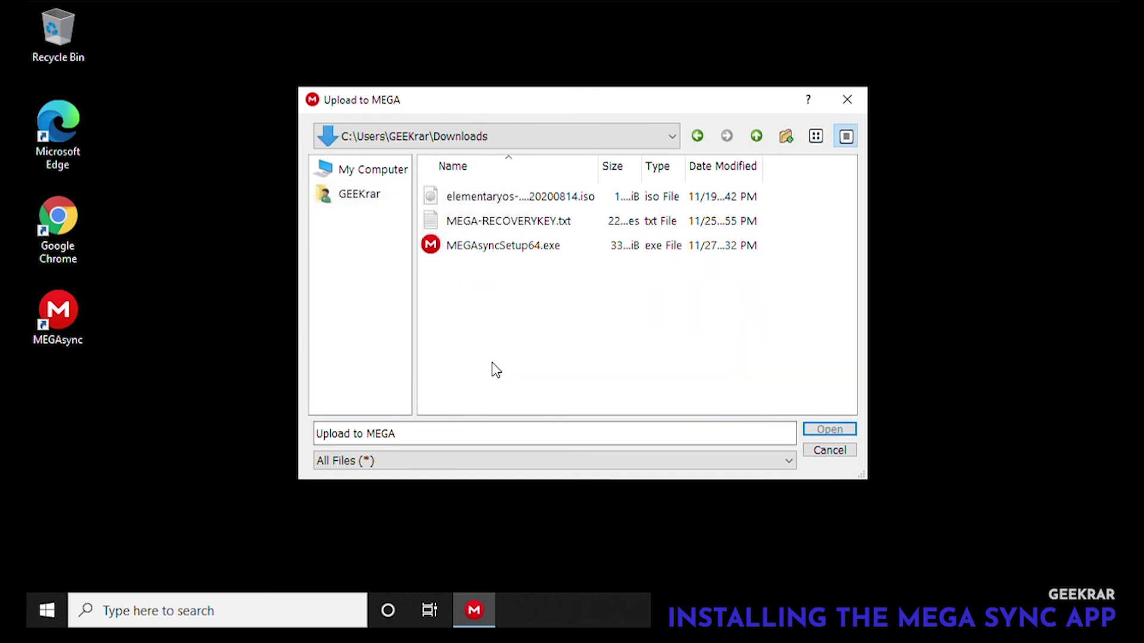
{"action": "left_click", "coordinate": [544, 204]}
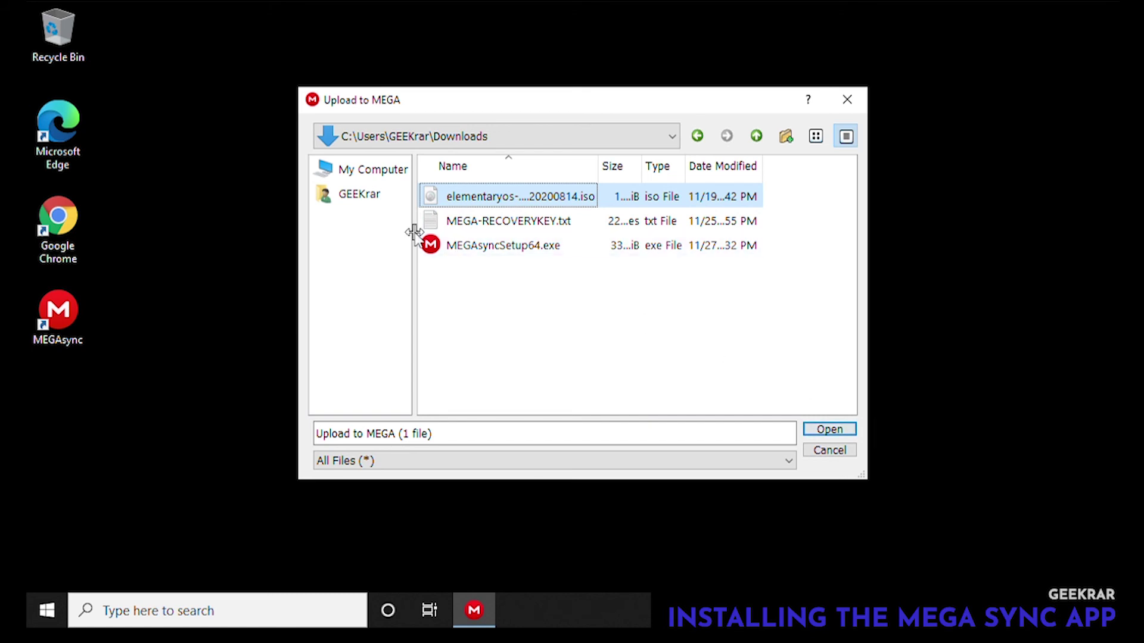
{"action": "left_click", "coordinate": [502, 251]}
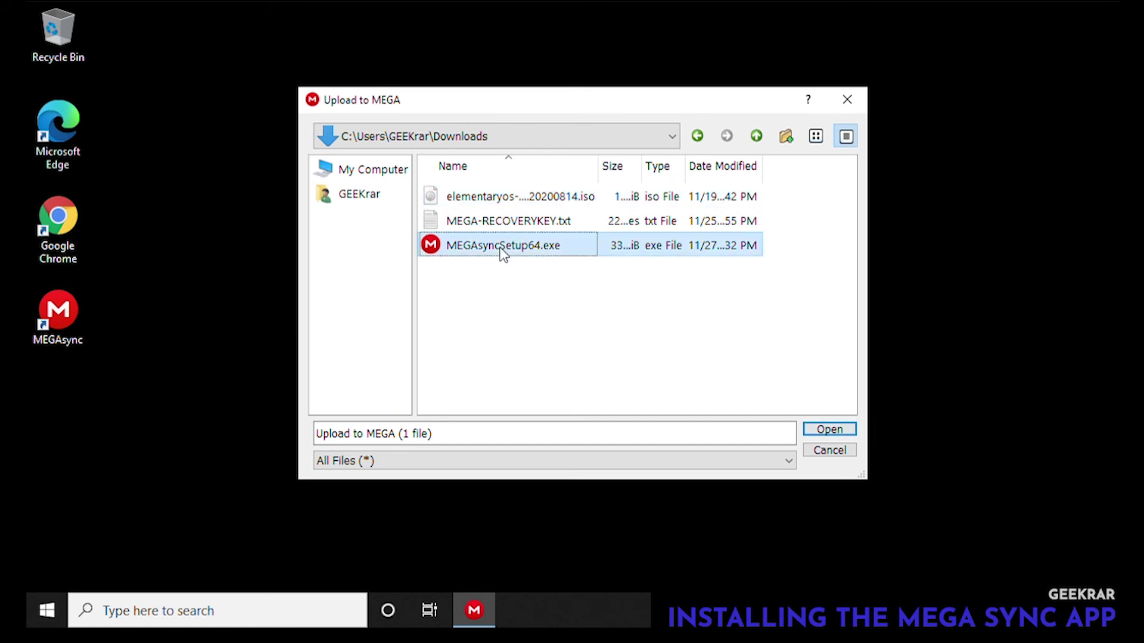
{"action": "left_click", "coordinate": [828, 431]}
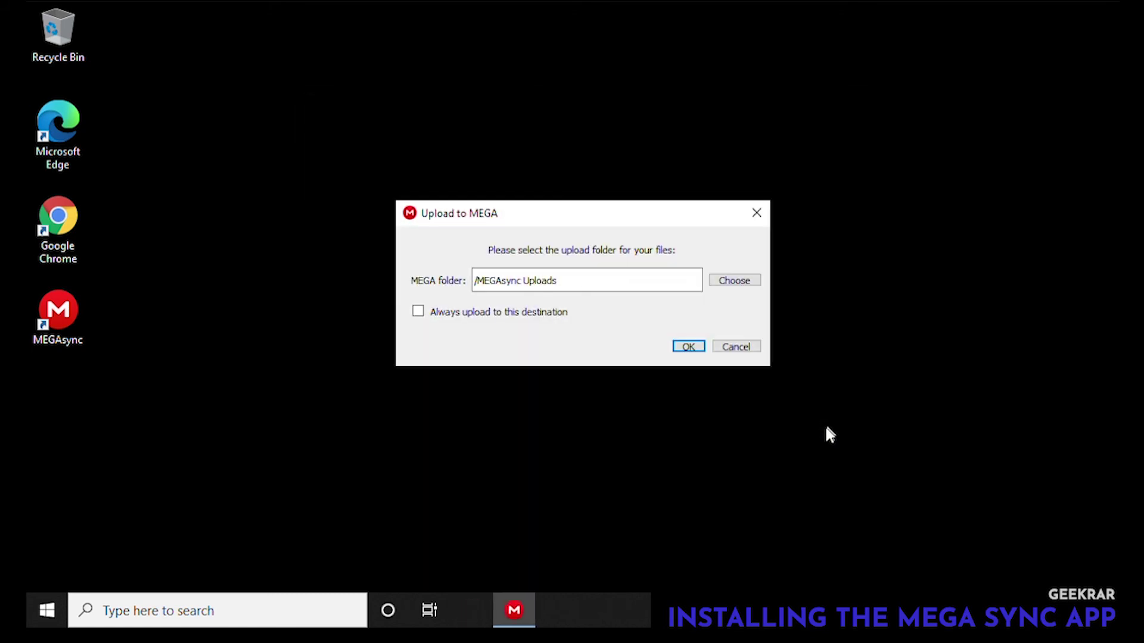
{"action": "left_click", "coordinate": [686, 347]}
{"action": "left_click", "coordinate": [964, 611]}
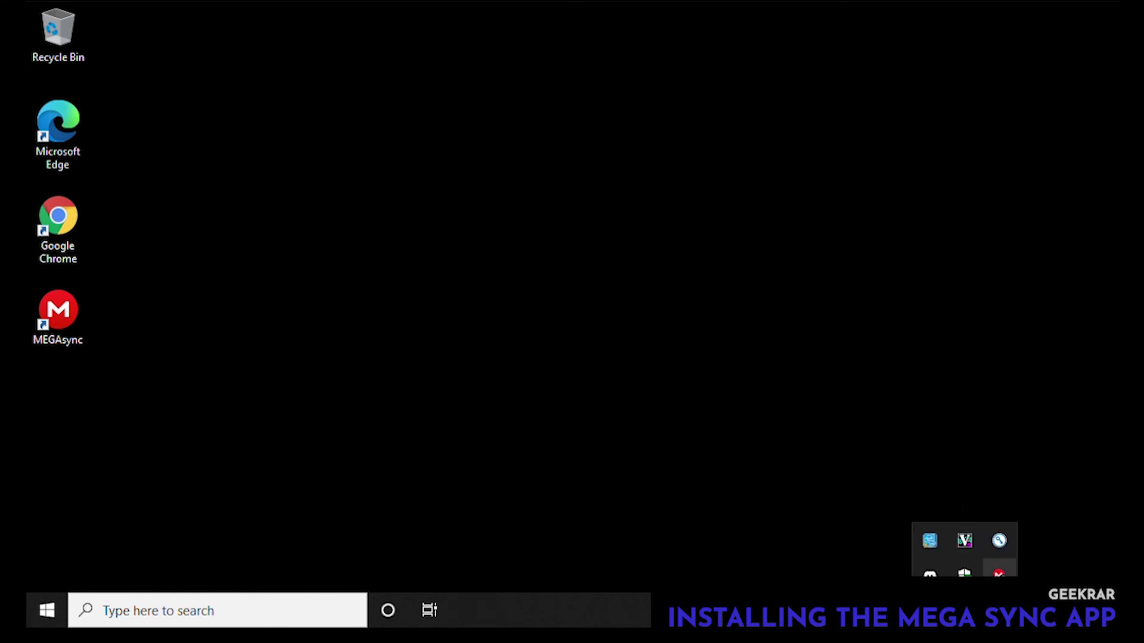
{"action": "left_click", "coordinate": [999, 573]}
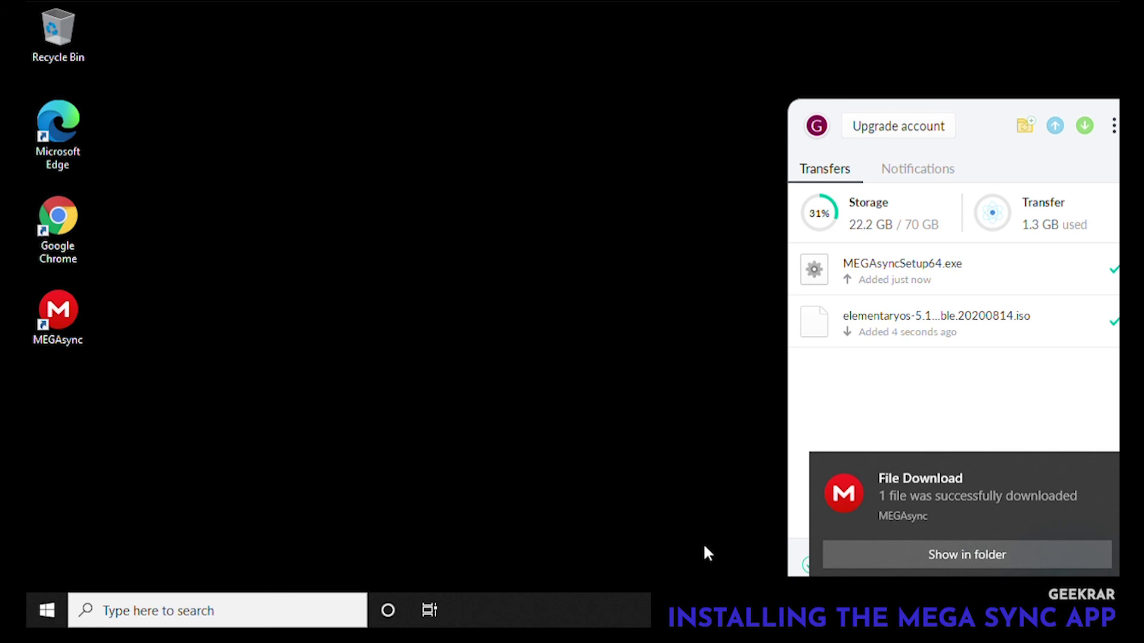
{"action": "left_click", "coordinate": [955, 559]}
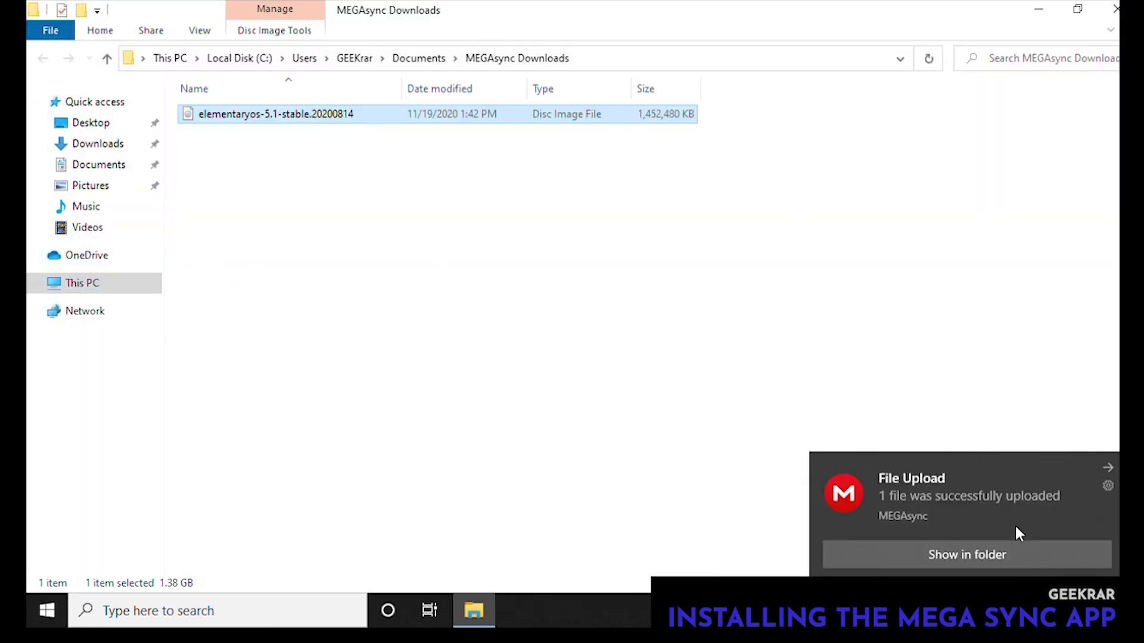
{"action": "left_click", "coordinate": [1116, 8]}
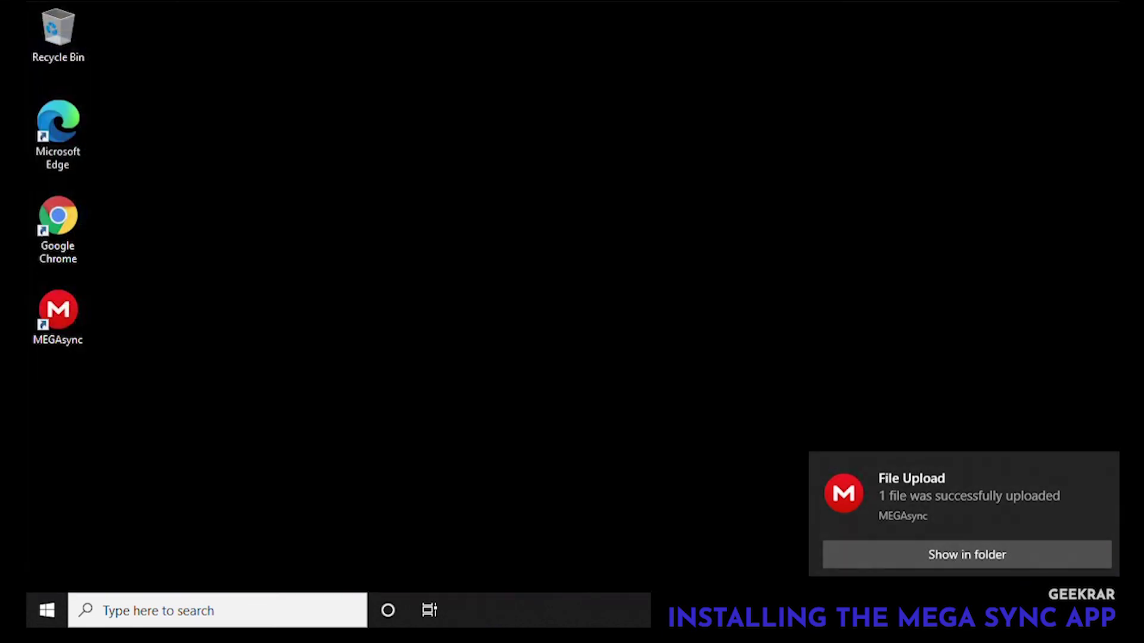
{"action": "left_click", "coordinate": [1038, 553]}
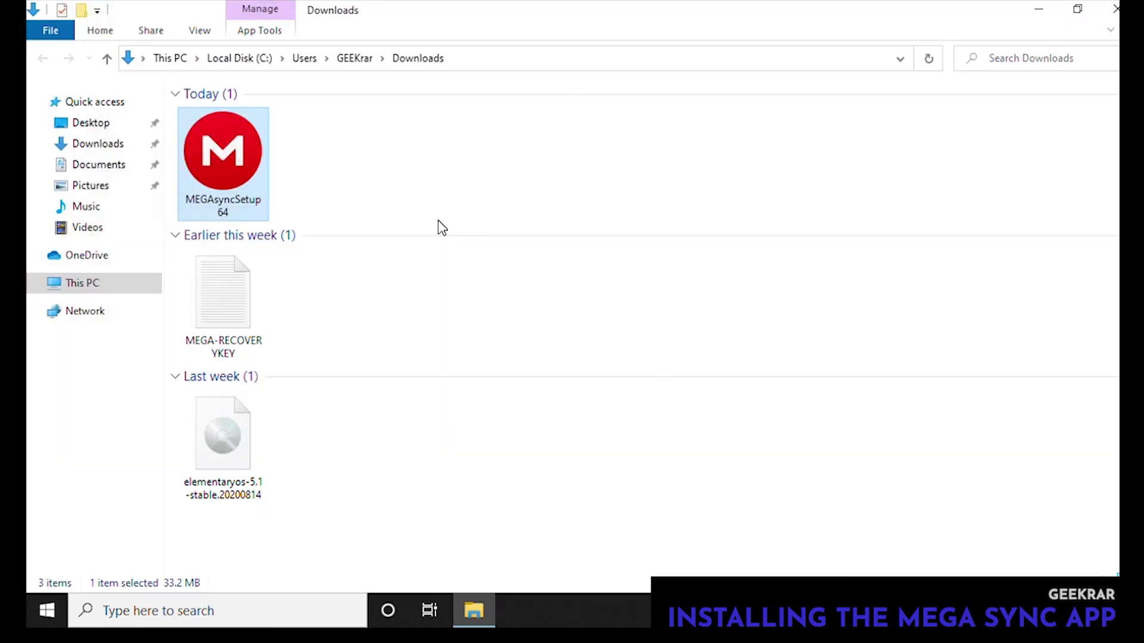
{"action": "left_click", "coordinate": [1111, 9]}
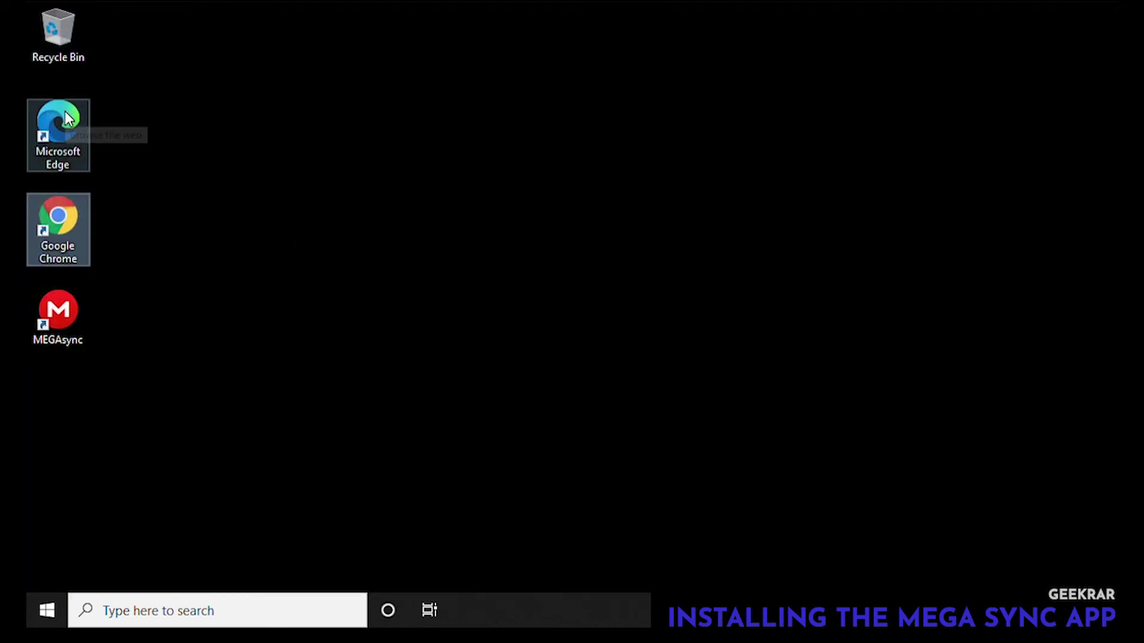
Open mega.nz in a maximized Chrome window to view the Cloud Drive and its 33.2 MB MEGAsync Uploads folder.
{"action": "double_click", "coordinate": [75, 235]}
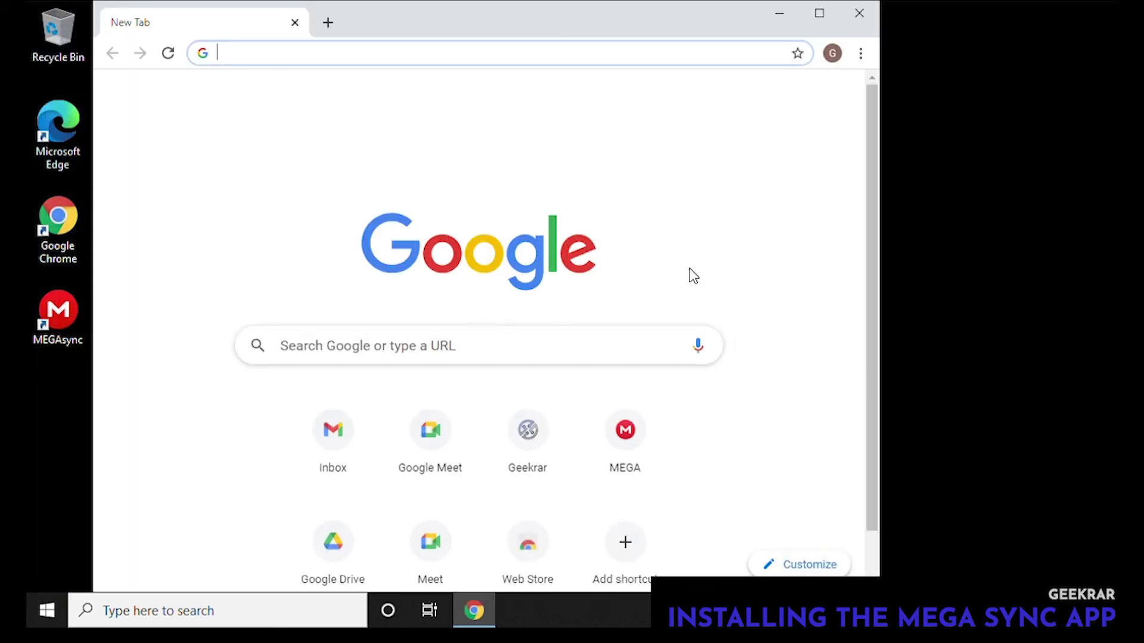
{"action": "left_click", "coordinate": [627, 411]}
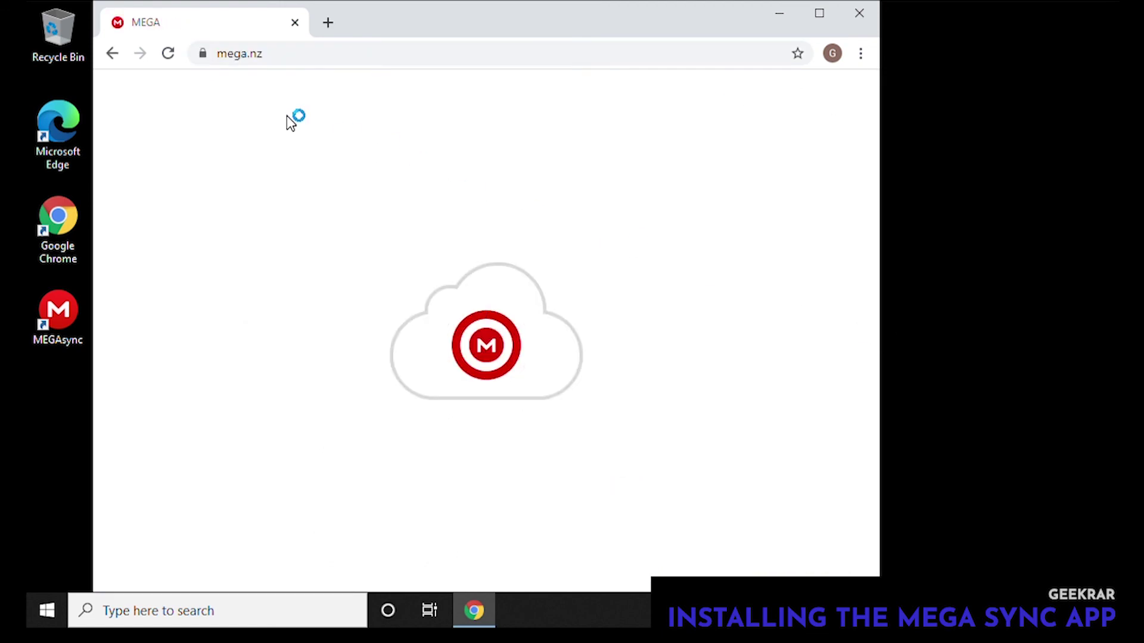
{"action": "left_click", "coordinate": [818, 14]}
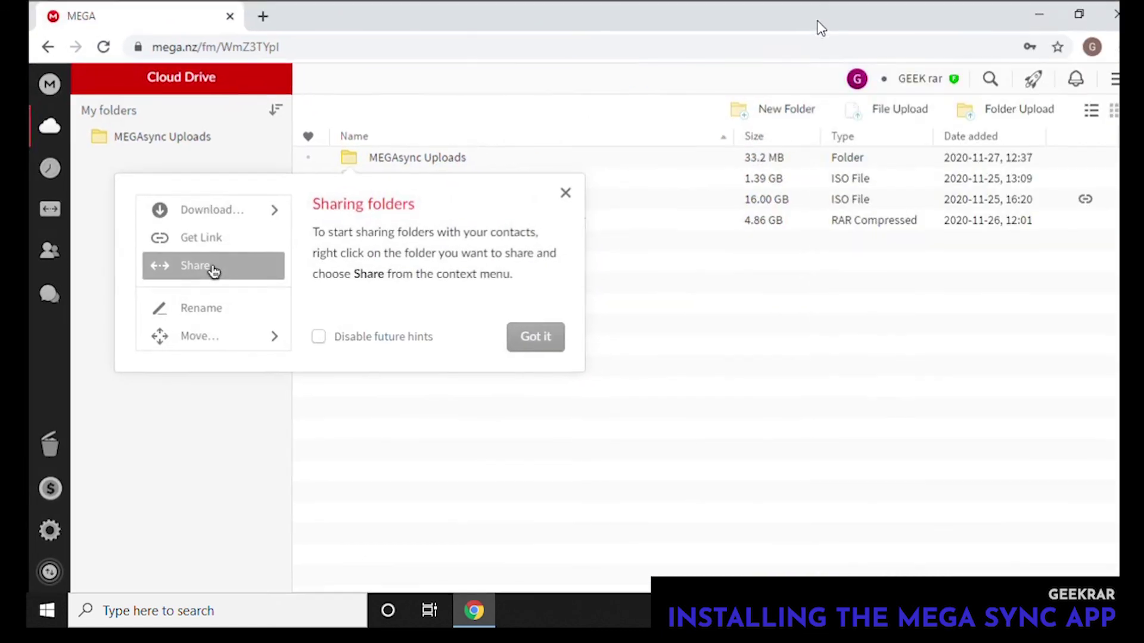
{"action": "left_click", "coordinate": [542, 343]}
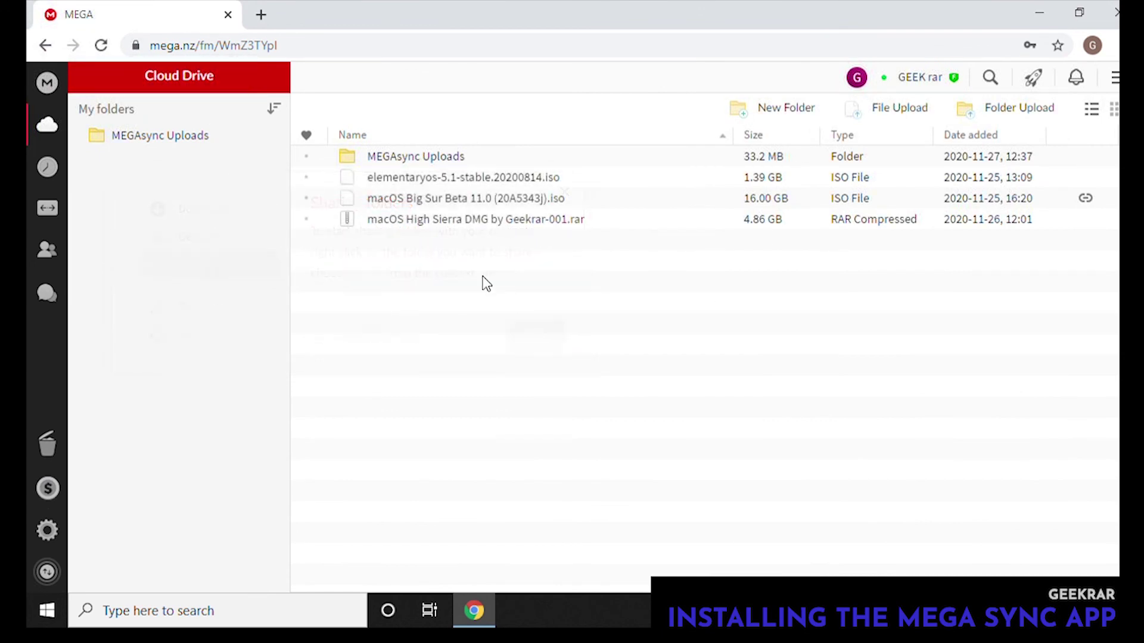